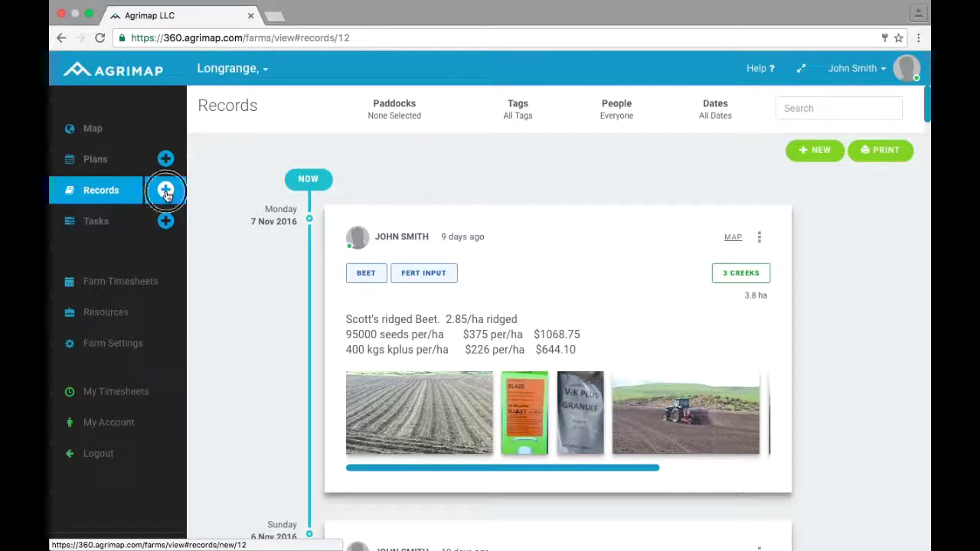
- Start a new farm record and select the Cabbage Tree and Tracey paddocks on the map
left_click(167, 192)
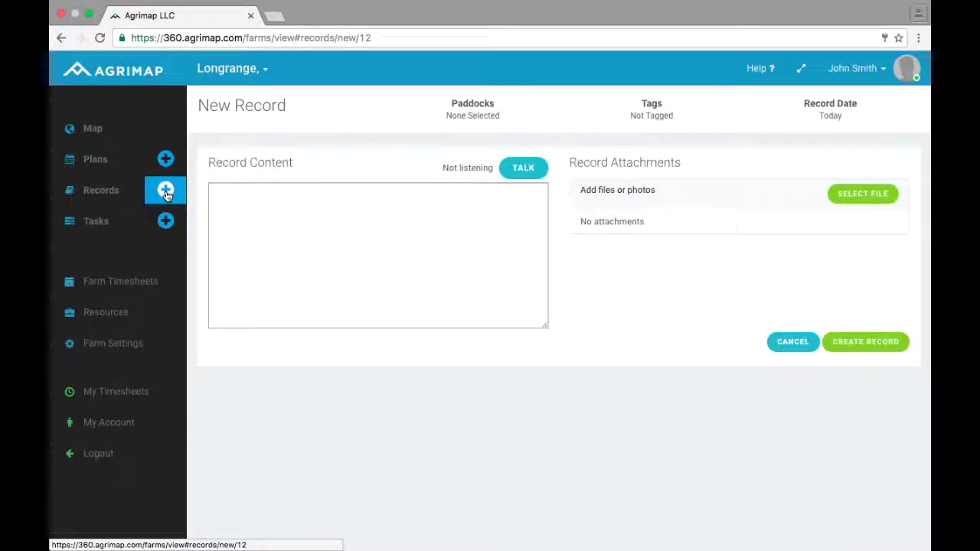
left_click(445, 117)
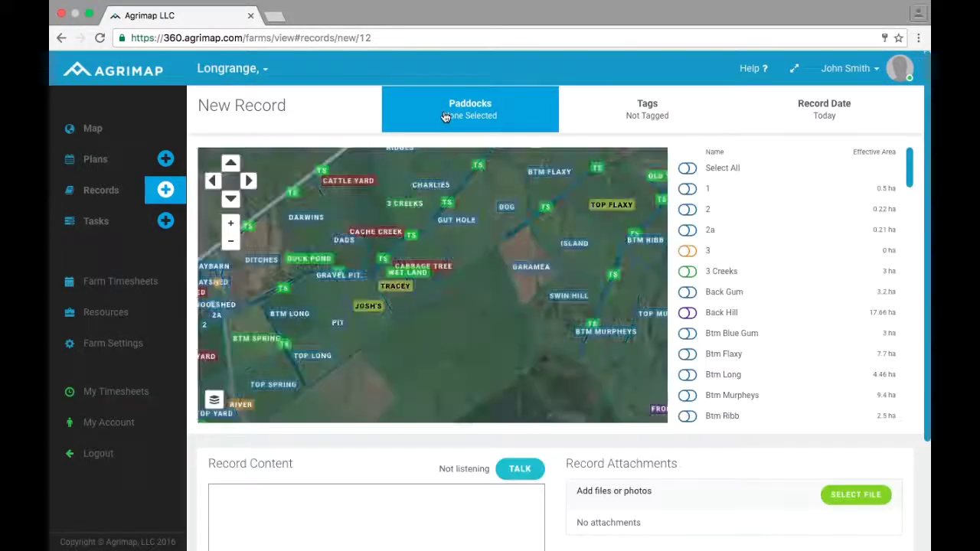
double_click(444, 297)
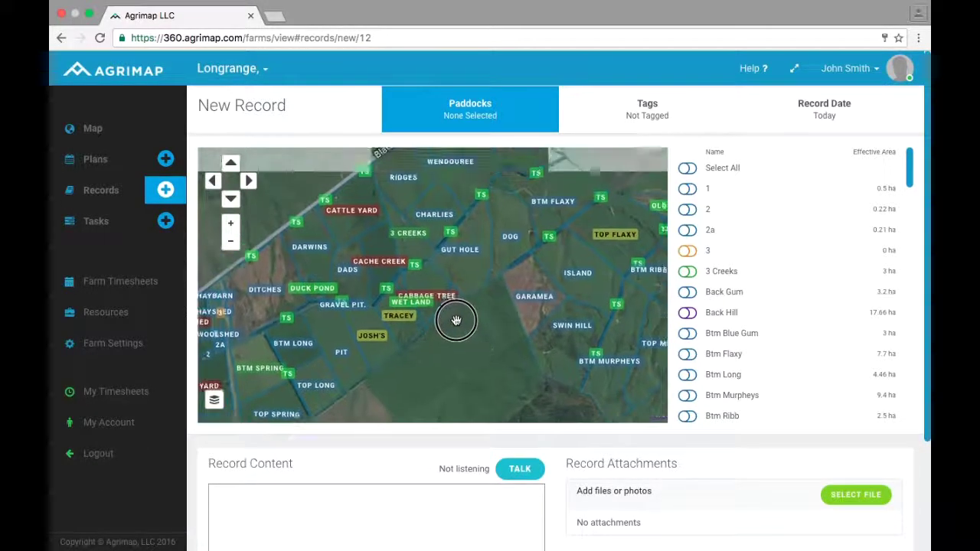
left_click(434, 272)
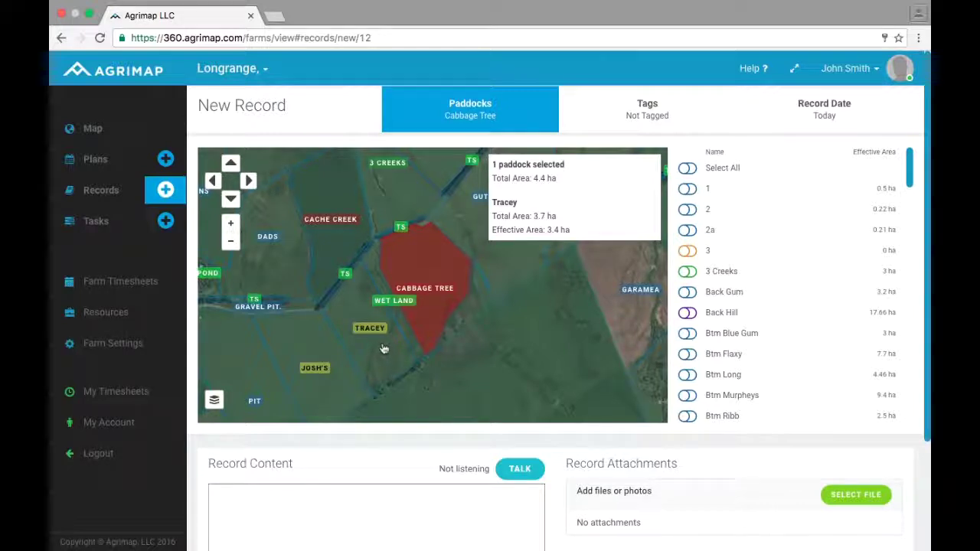
left_click(359, 346)
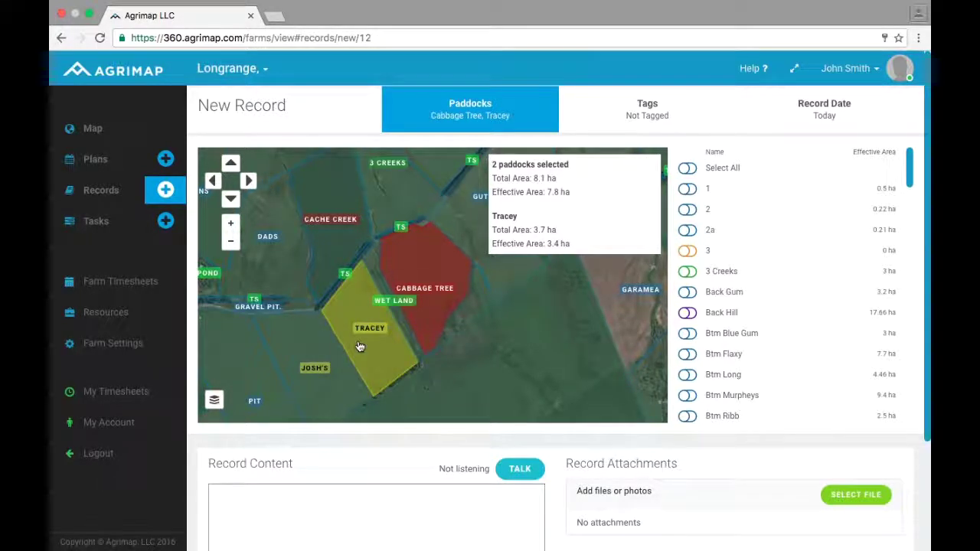
- Tag the new record with RAPE from the crops group and FERT INPUT from the fert group
left_click(622, 109)
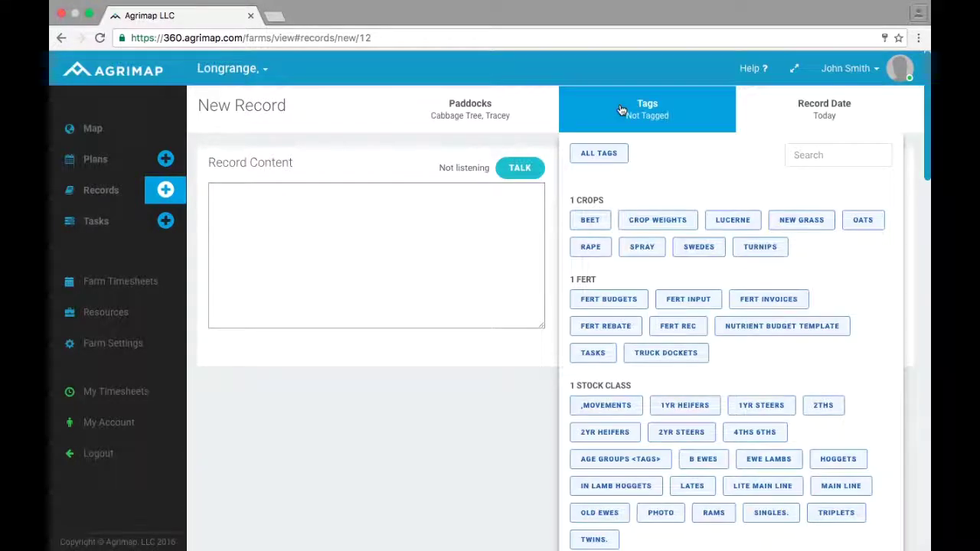
left_click(592, 248)
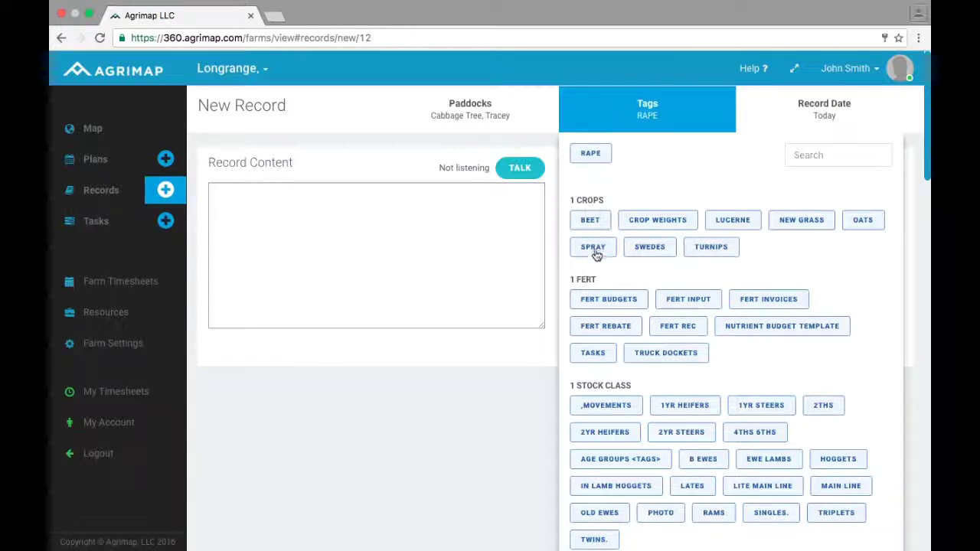
left_click(684, 307)
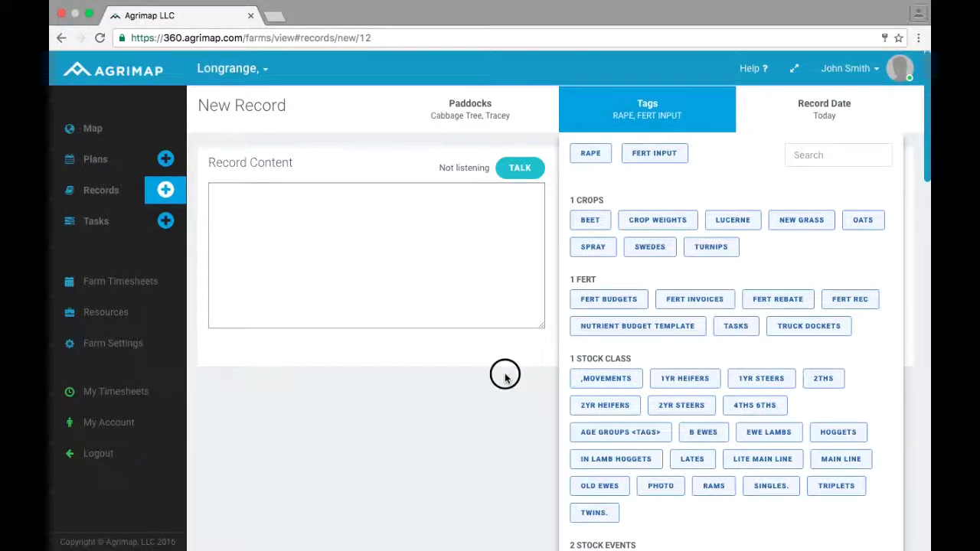
left_click(504, 377)
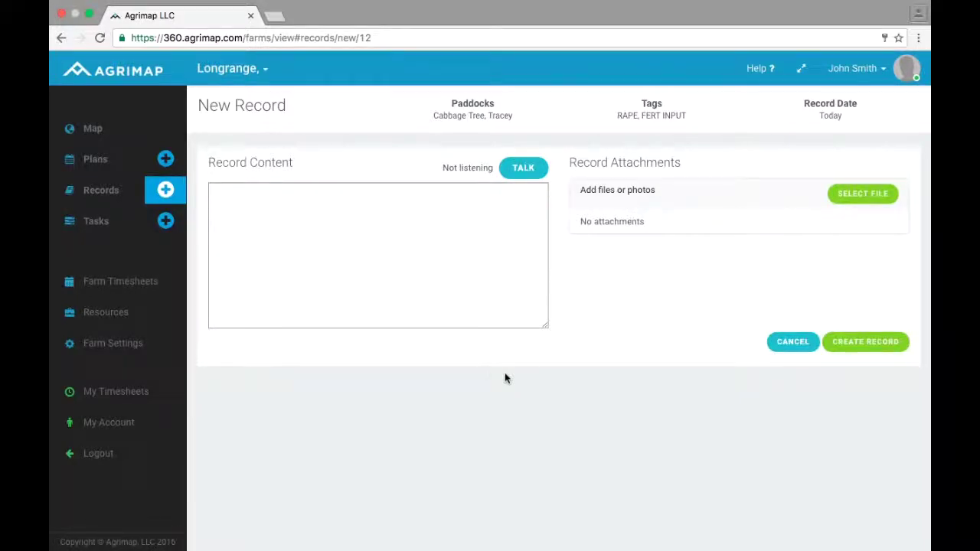
- Enter the fertiliser details in the record content on two lines: "1000kgs Lime" and "150kgs DAP $198 per/ha"
left_click(237, 213)
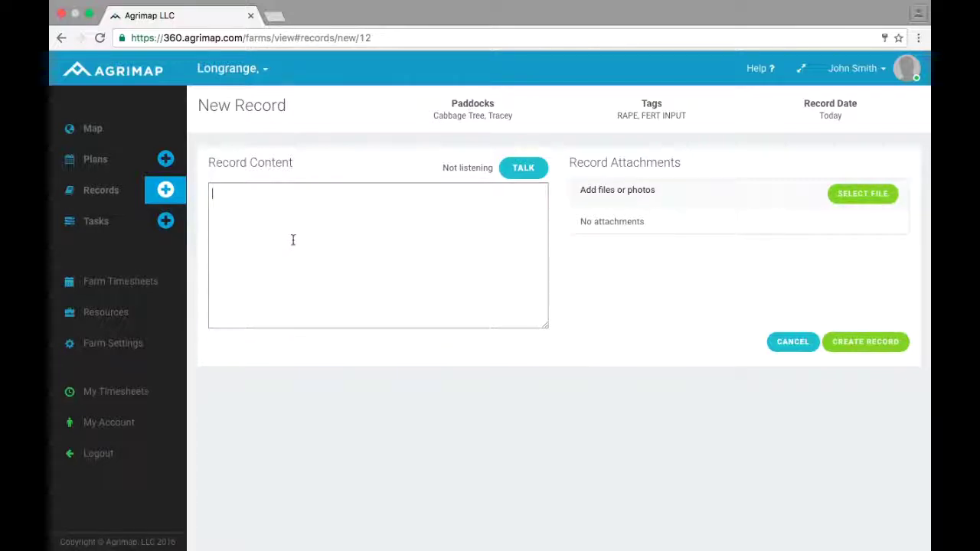
type("1000kgs Lim")
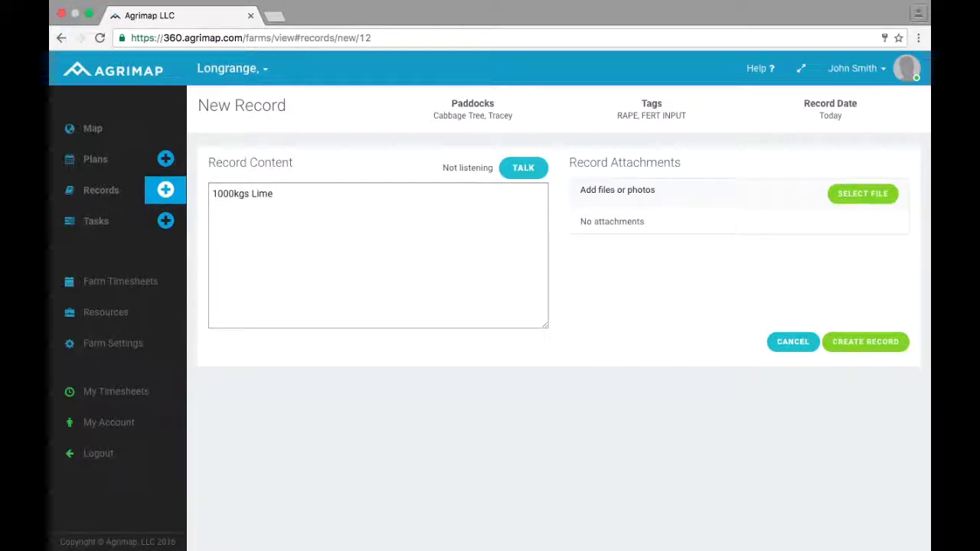
type("e")
key("Return")
type("150kgs DAP")
type("$198")
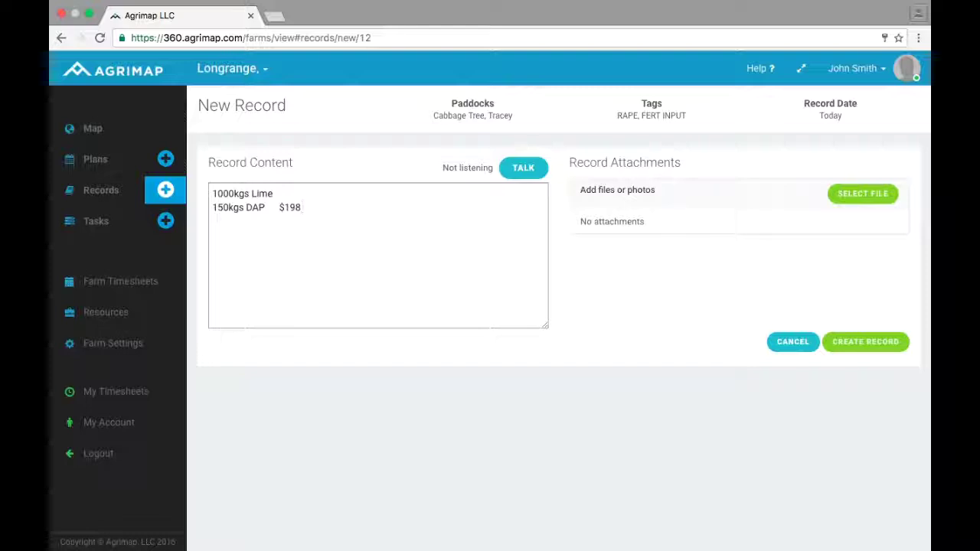
type(" per")
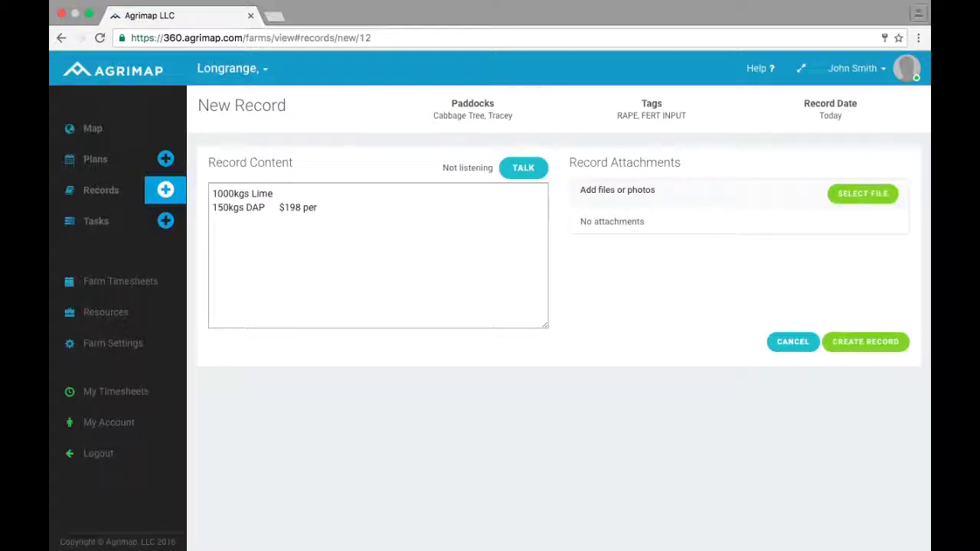
type("/ha")
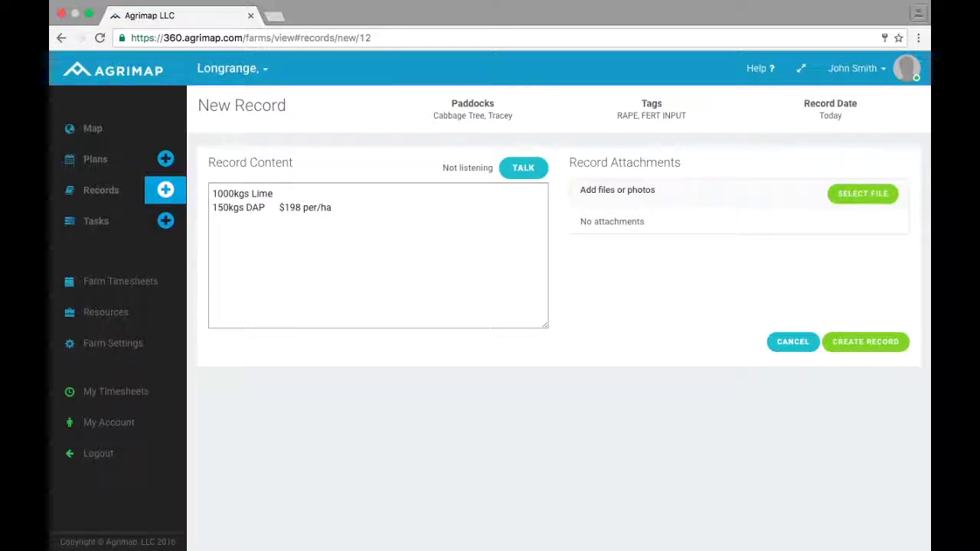
- Add the note "Roller drilled the Rape at 6kgs per/ha" below the fertiliser lines, separated by a blank line
key("Return")
type("Roller drilled")
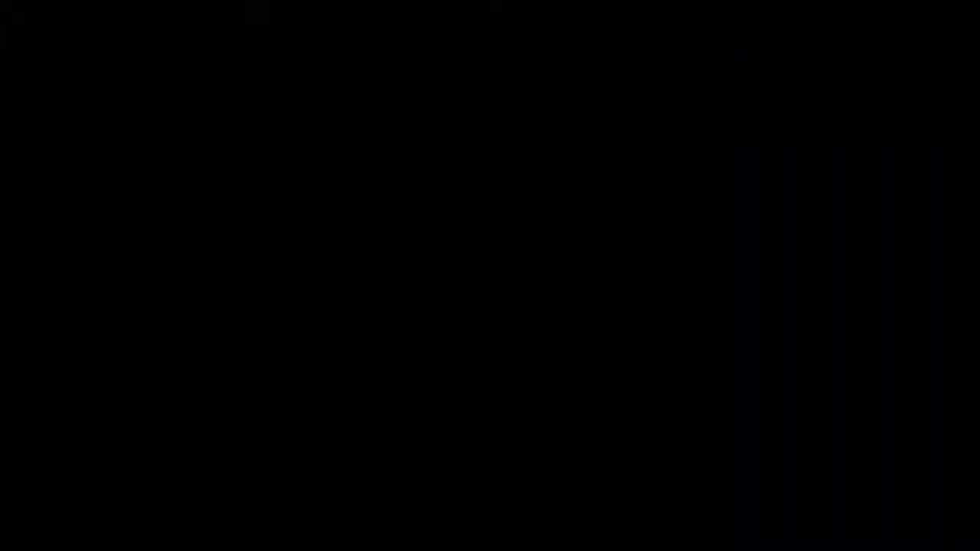
type("the")
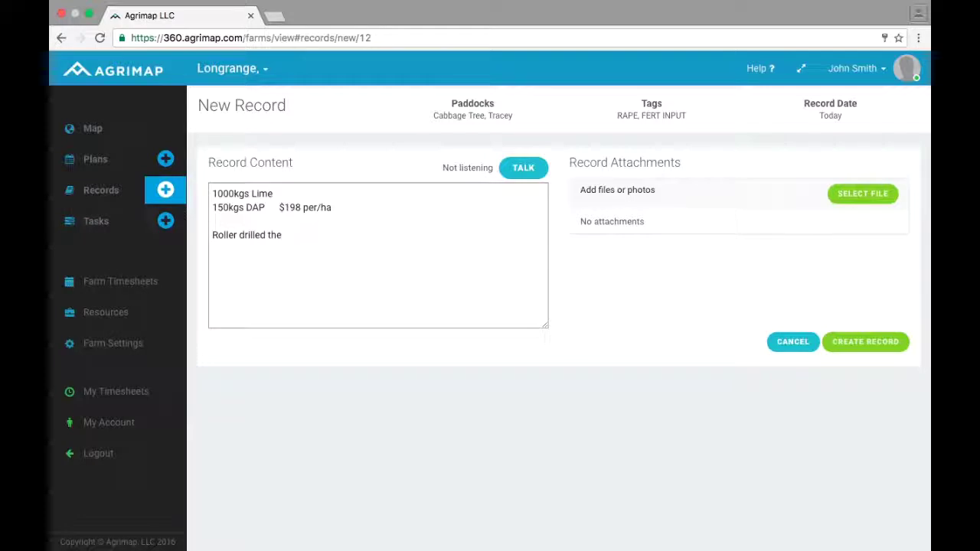
type(" Rape at 6kgs per/ha")
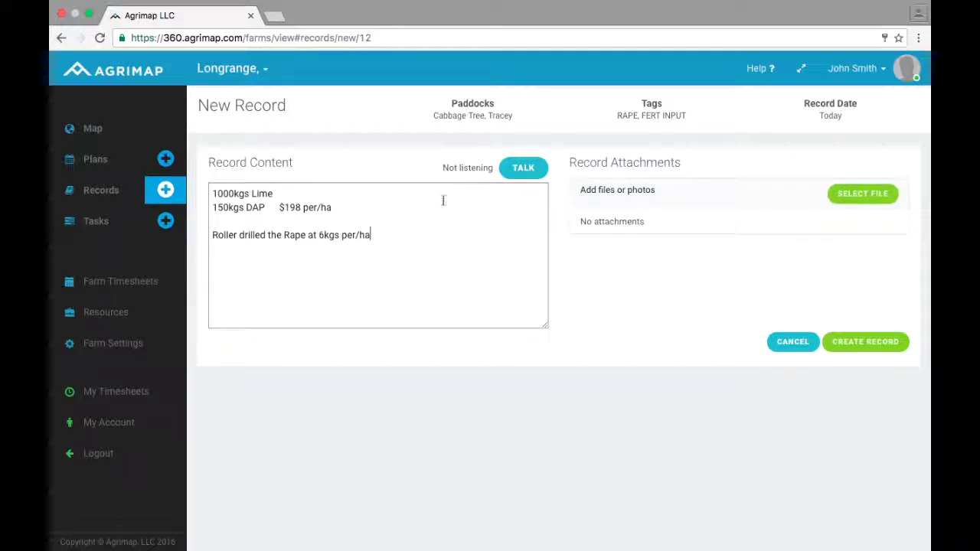
- Set the record date to Monday 14 November 2016
left_click(863, 114)
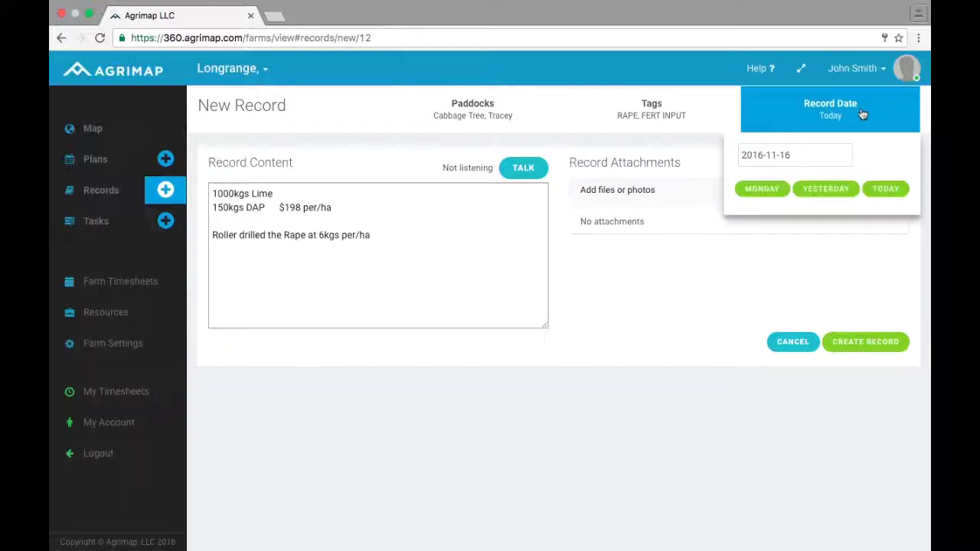
left_click(813, 157)
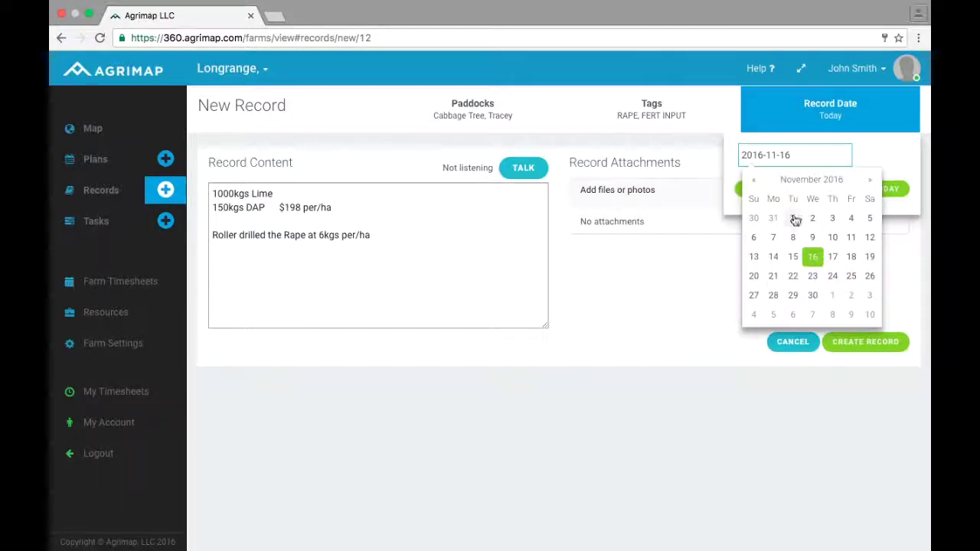
left_click(775, 262)
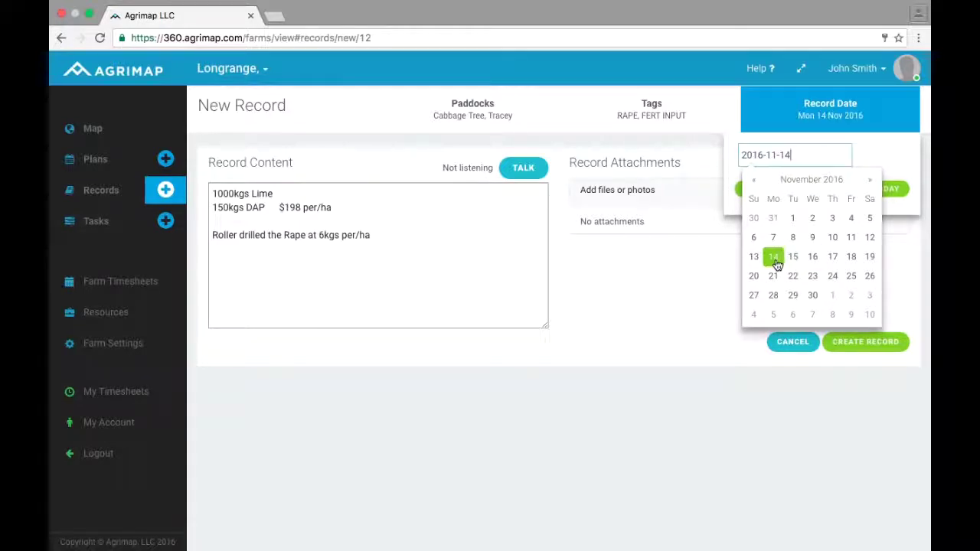
left_click(865, 128)
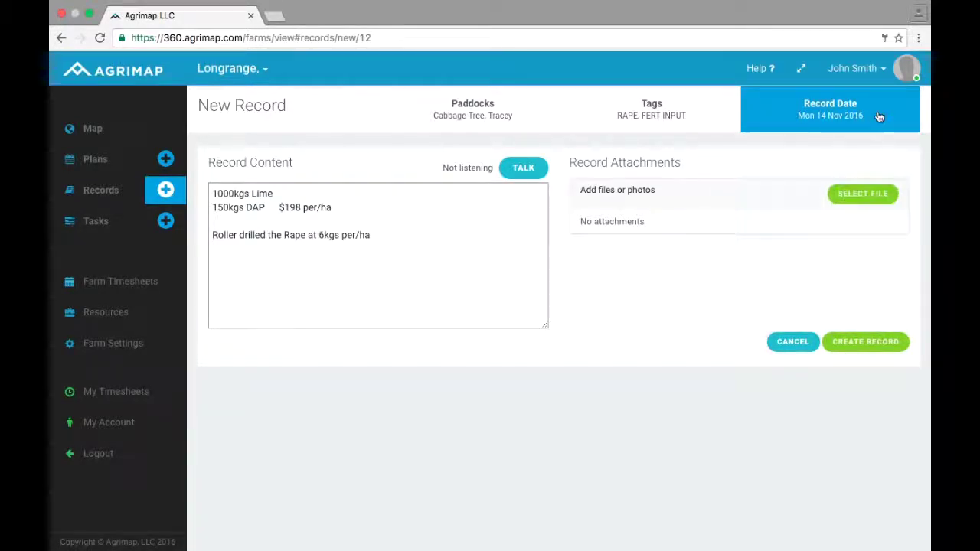
- Attach the photo rape drill.jpg from the Desktop folder and create the record
left_click(855, 196)
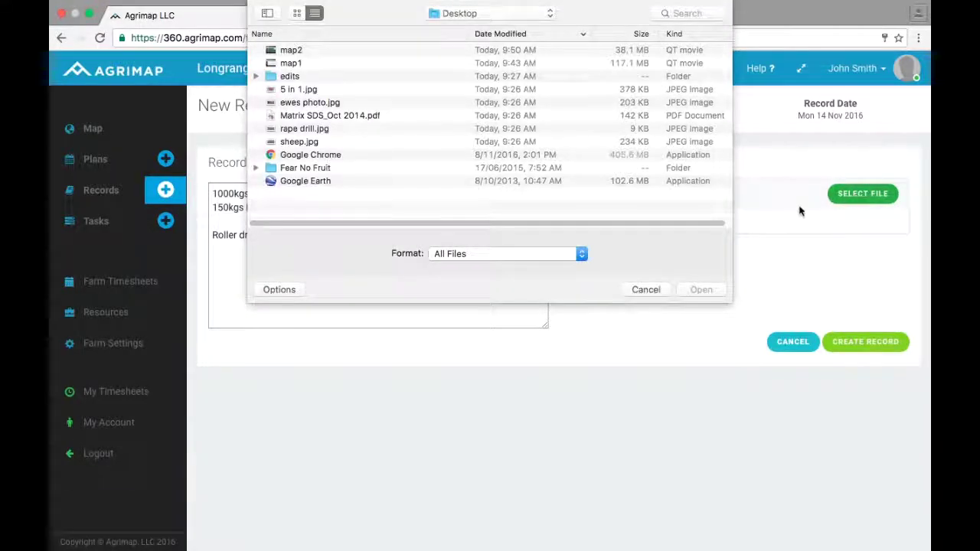
left_click(325, 130)
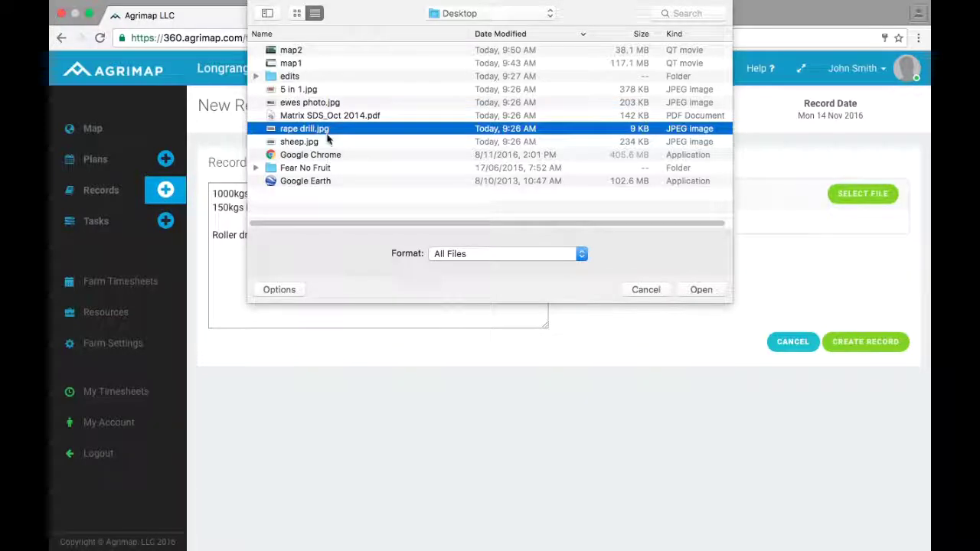
left_click(710, 291)
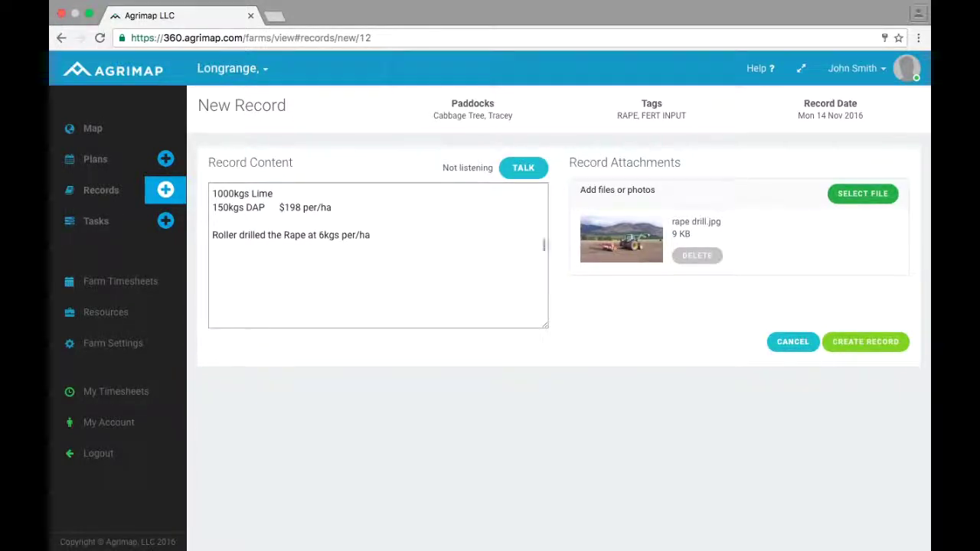
left_click(869, 352)
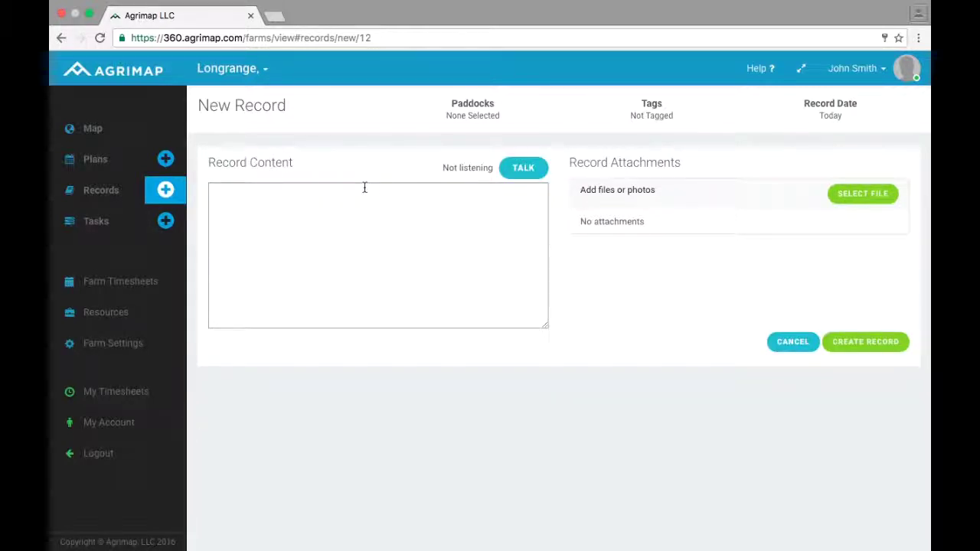
- Open the records list and show the paddock map of the 14 Nov 2016 record
left_click(99, 197)
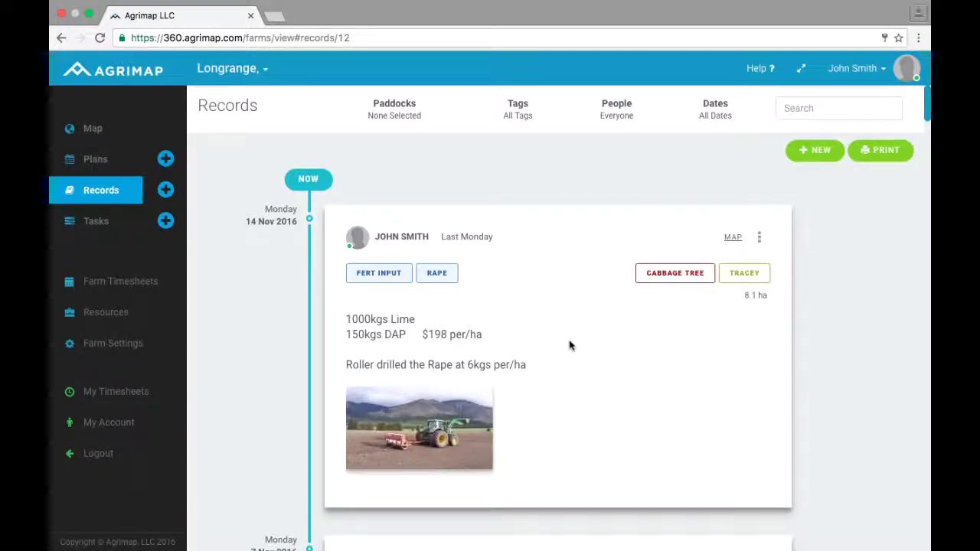
scroll(580, 351, "down", 2)
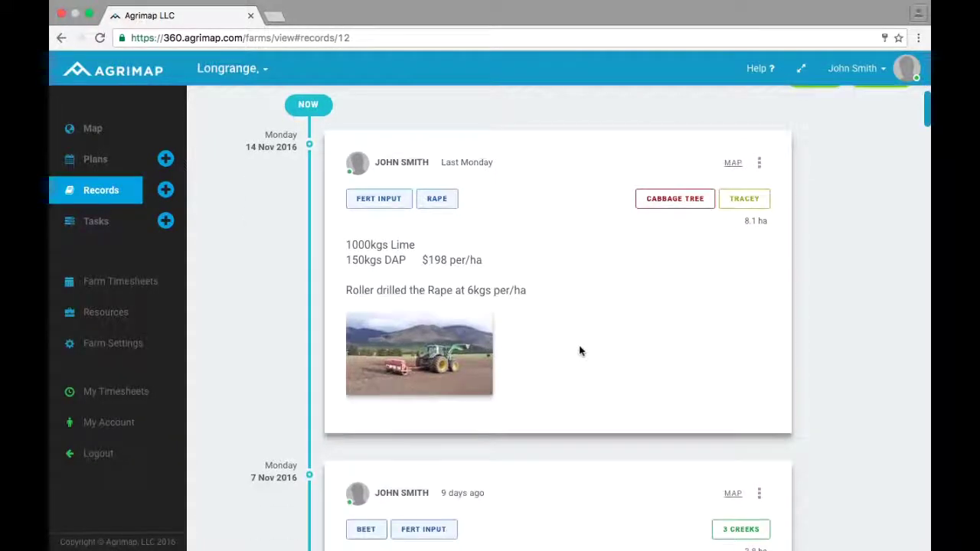
scroll(580, 351, "down", 1)
scroll(579, 349, "up", 3)
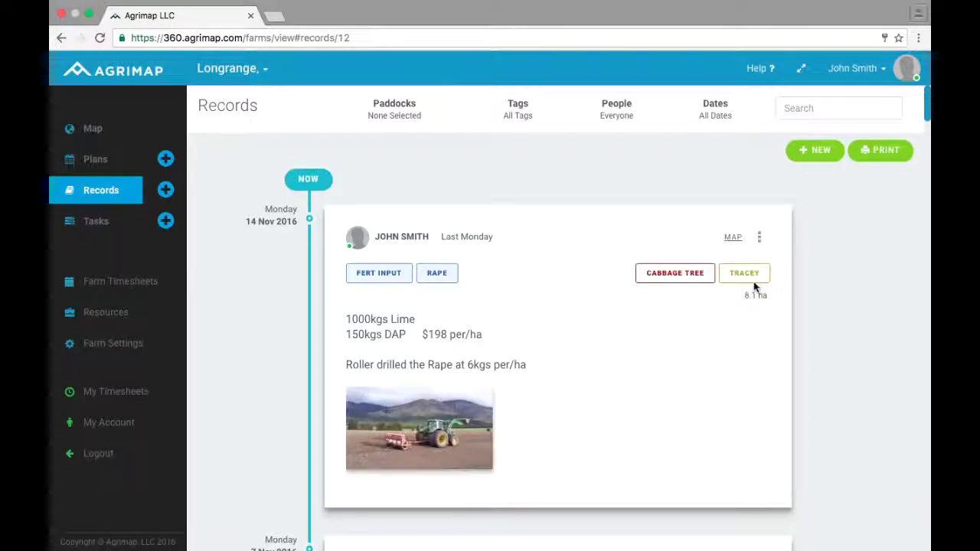
left_click(734, 239)
scroll(578, 401, "down", 1)
scroll(579, 401, "up", 2)
left_click_drag(554, 411, 580, 426)
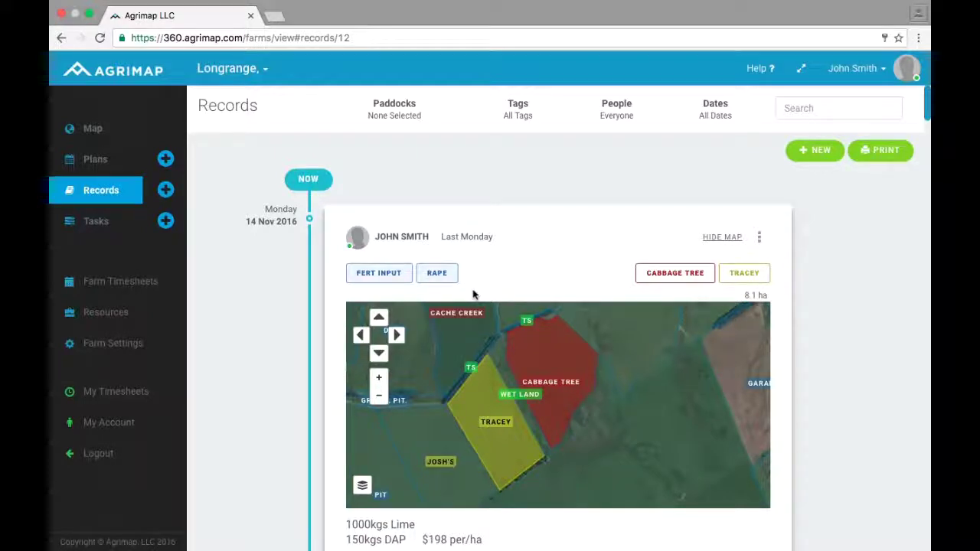
- Filter the records list by the RAPE tag
left_click(543, 119)
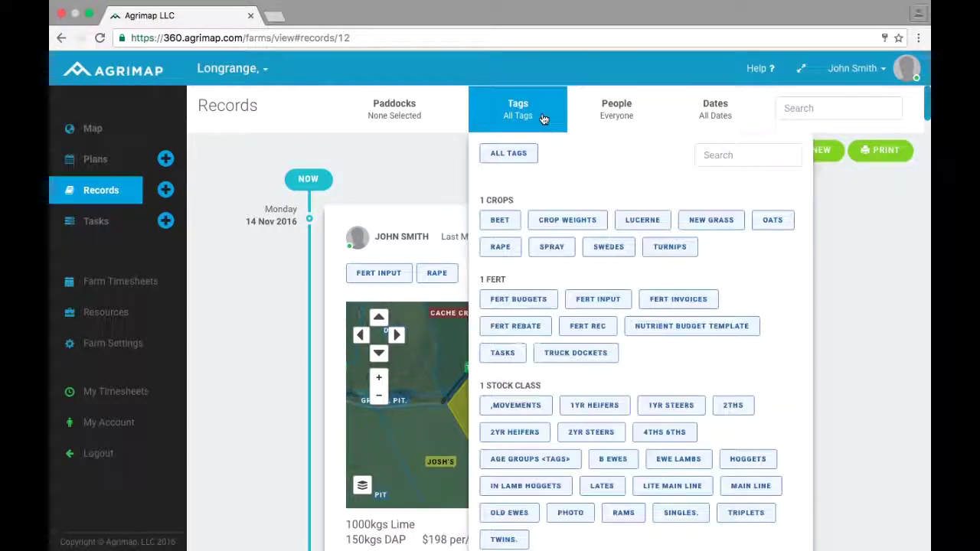
left_click(505, 249)
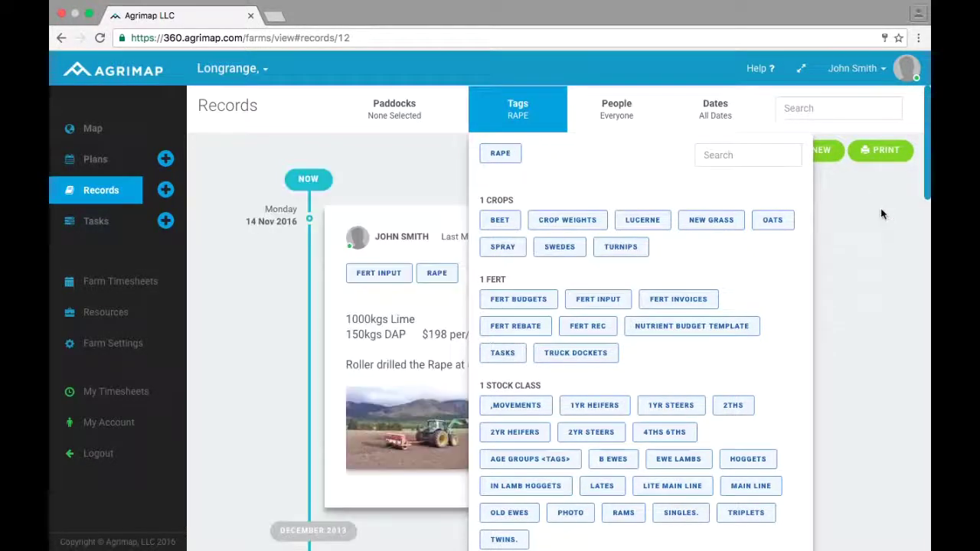
left_click(860, 239)
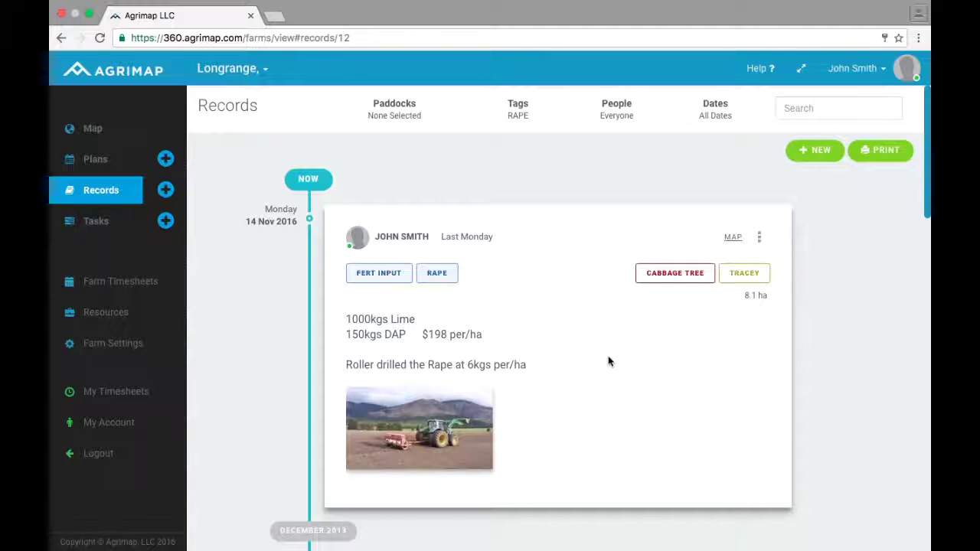
- Show the map of the 19 Dec 2013 record for the Tank paddock and pan it to view the paddock
scroll(608, 362, "down", 3)
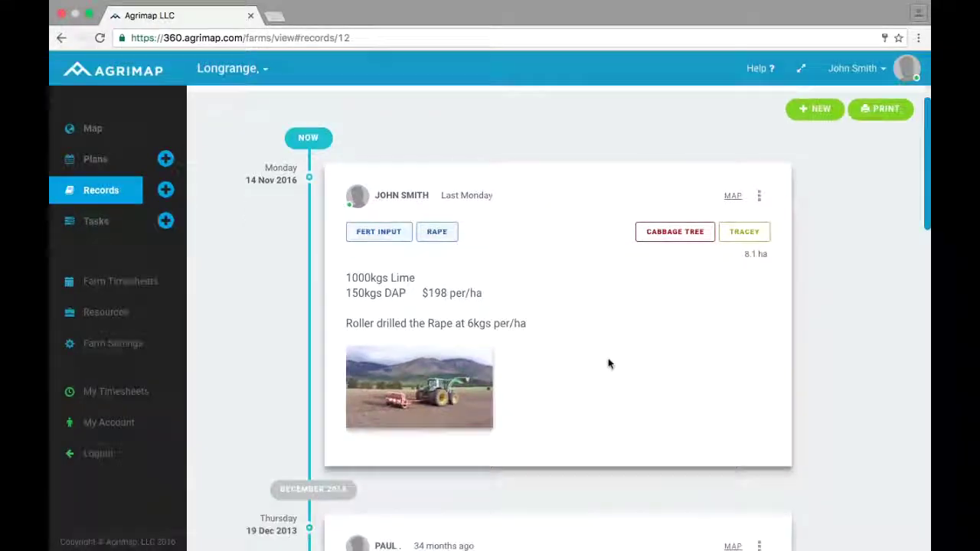
scroll(608, 364, "down", 3)
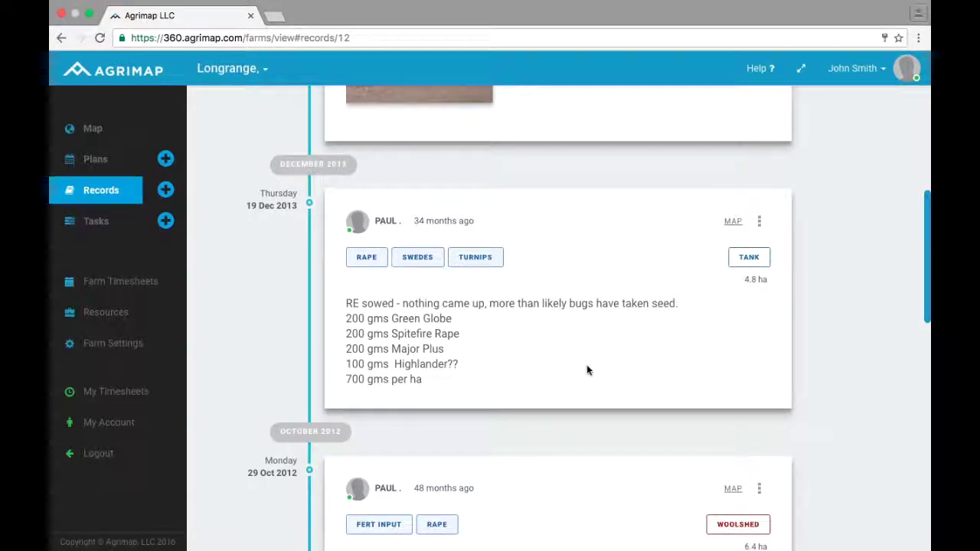
left_click(740, 224)
left_click_drag(556, 422, 705, 300)
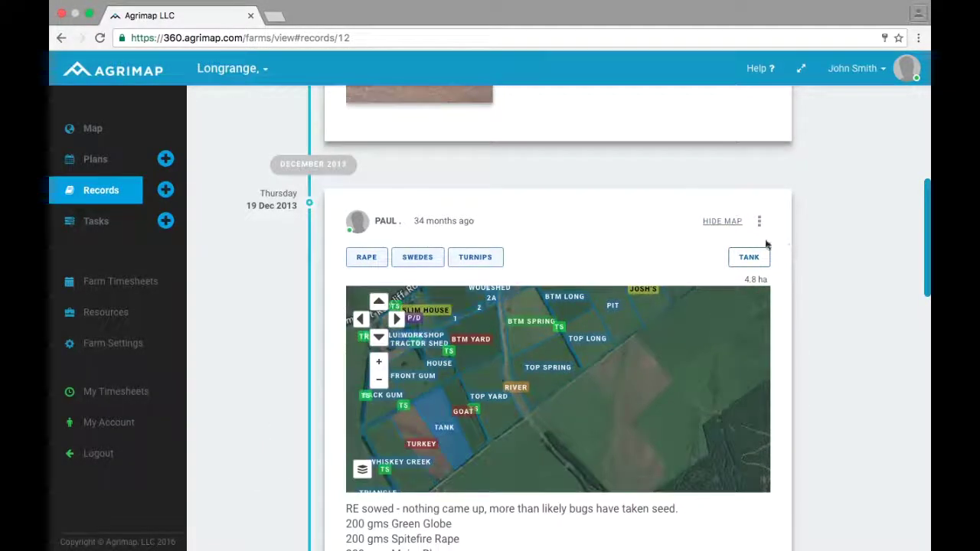
- Hide the map of the 19 Dec 2013 record and look through the older records tagged RAPE
left_click(733, 224)
scroll(694, 405, "down", 3)
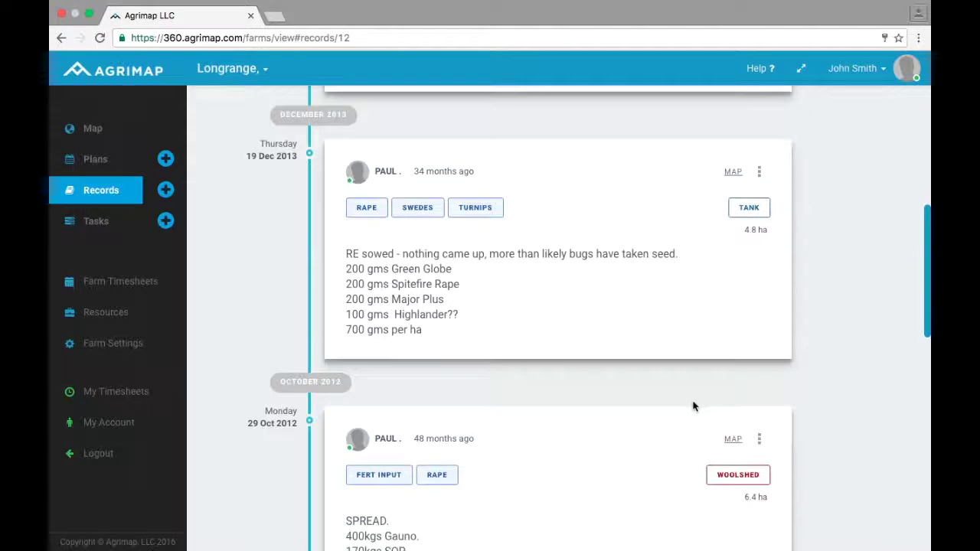
scroll(694, 406, "down", 8)
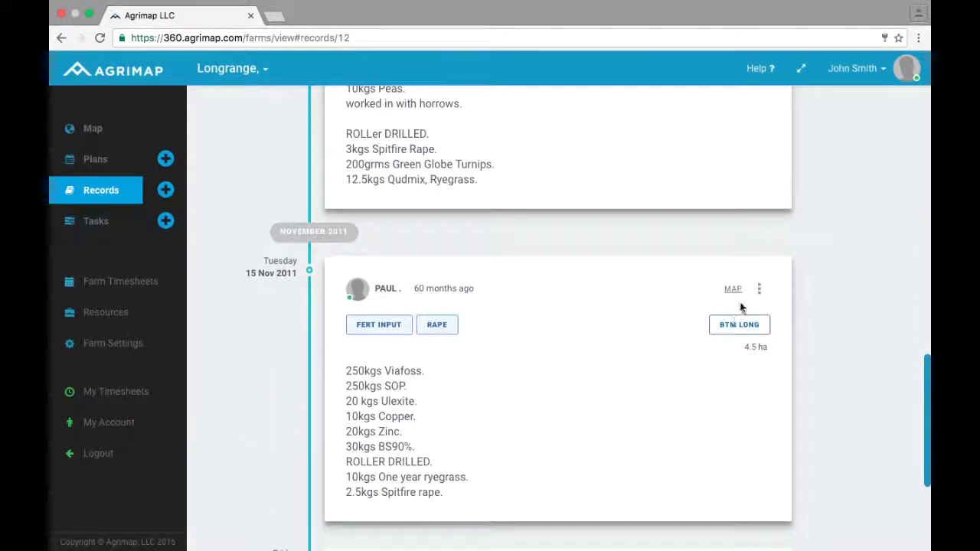
scroll(737, 322, "up", 1)
scroll(734, 324, "up", 20)
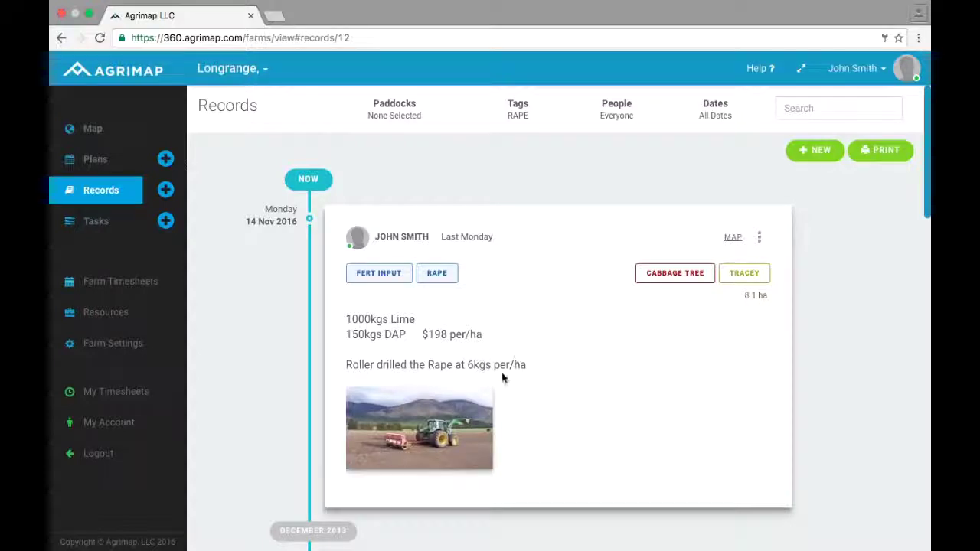
- Edit the 14 Nov 2016 record so the Rape drilling rate reads 4kgs per/ha, and save it
left_click(762, 242)
left_click(726, 267)
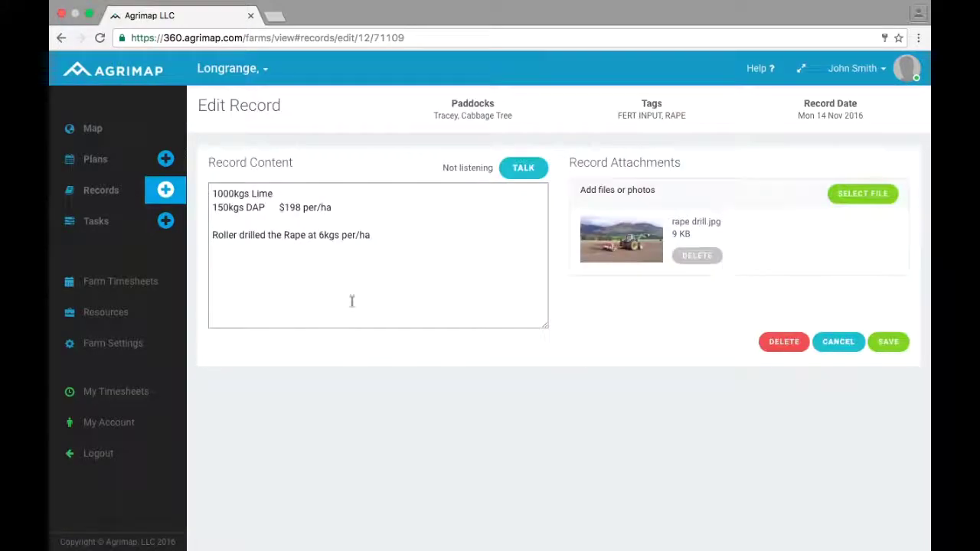
left_click(321, 235)
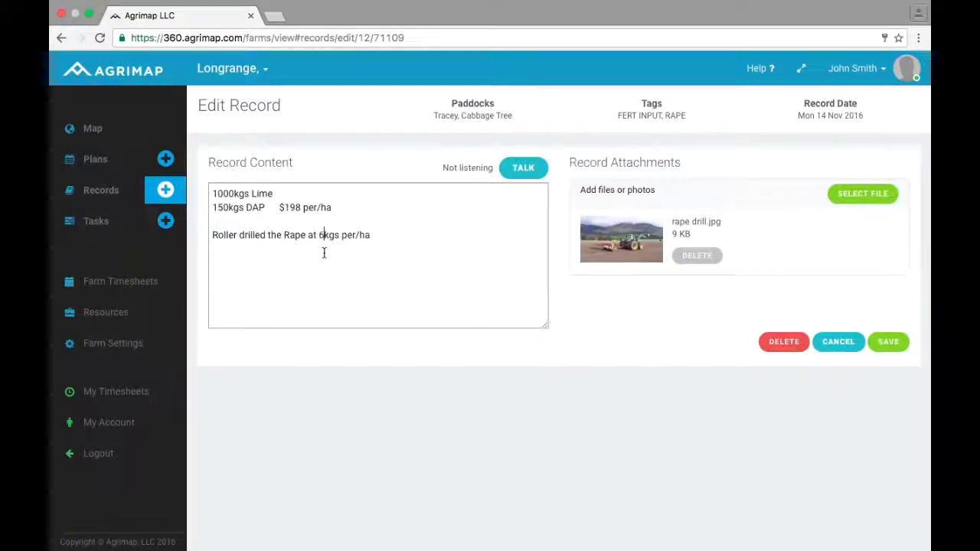
key("Delete")
type("4")
left_click(898, 345)
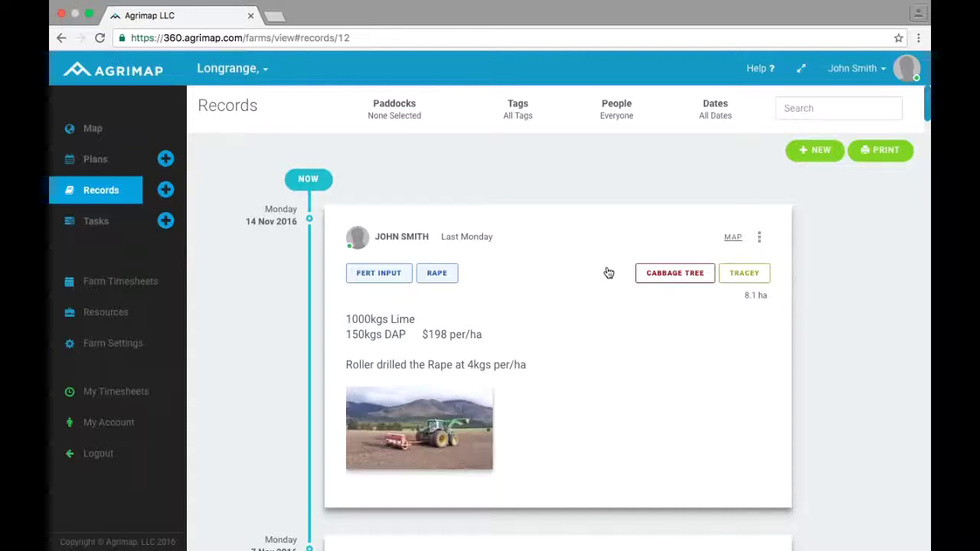
- Start a new record and tag it HOGGETS, SHEEP TREATMENTS and STOCK TALIES
left_click(165, 192)
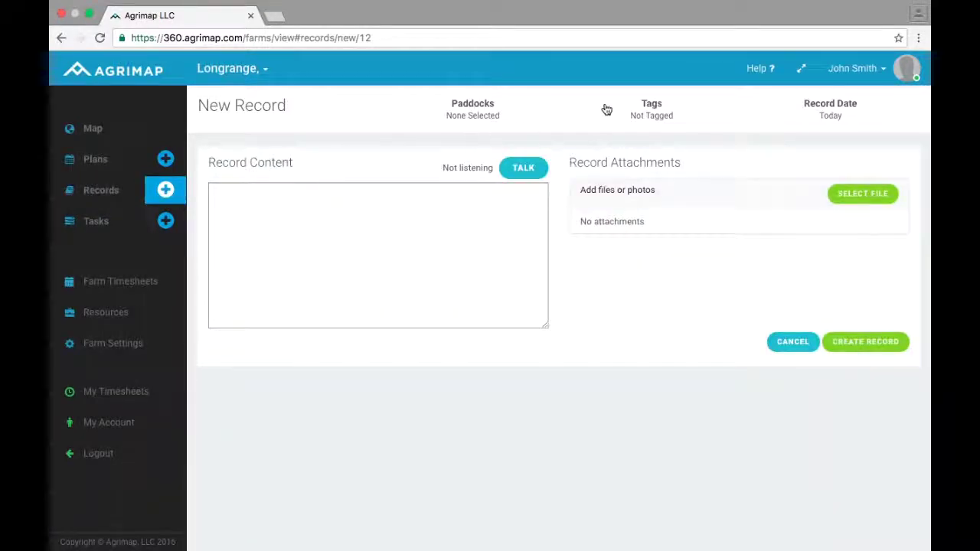
left_click(635, 109)
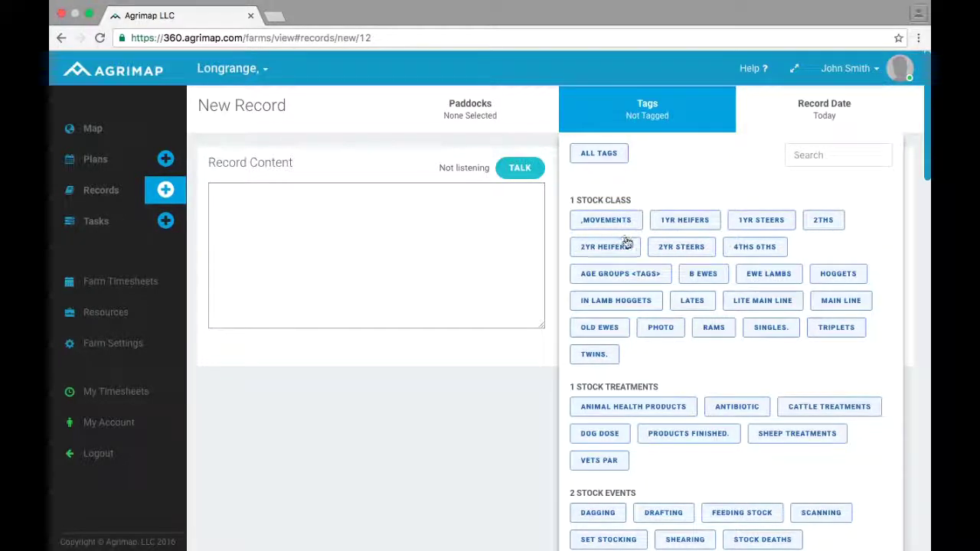
left_click(836, 275)
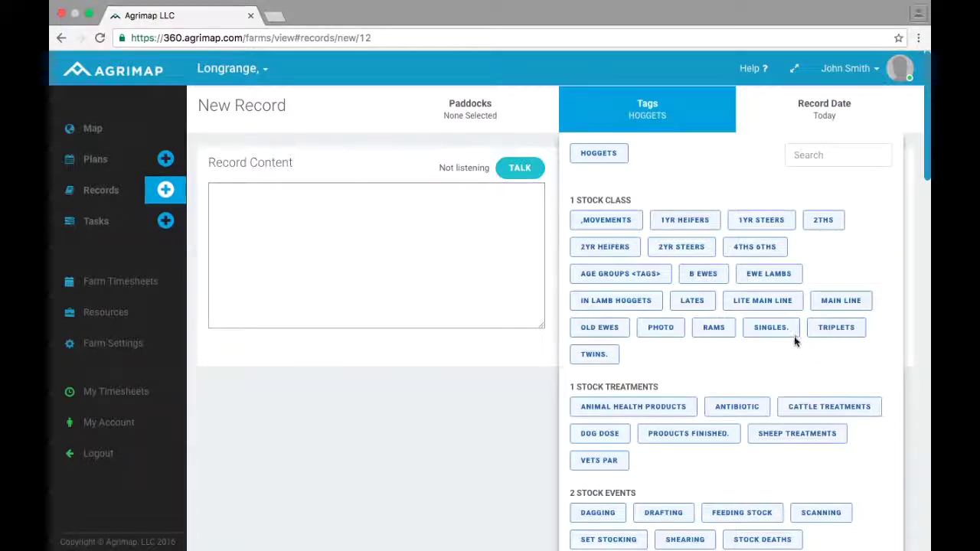
left_click(794, 435)
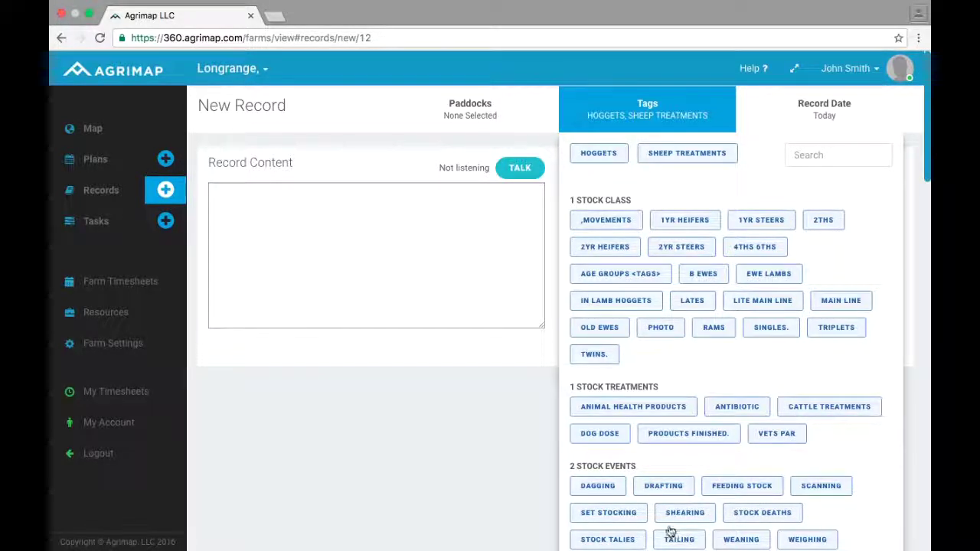
left_click(628, 542)
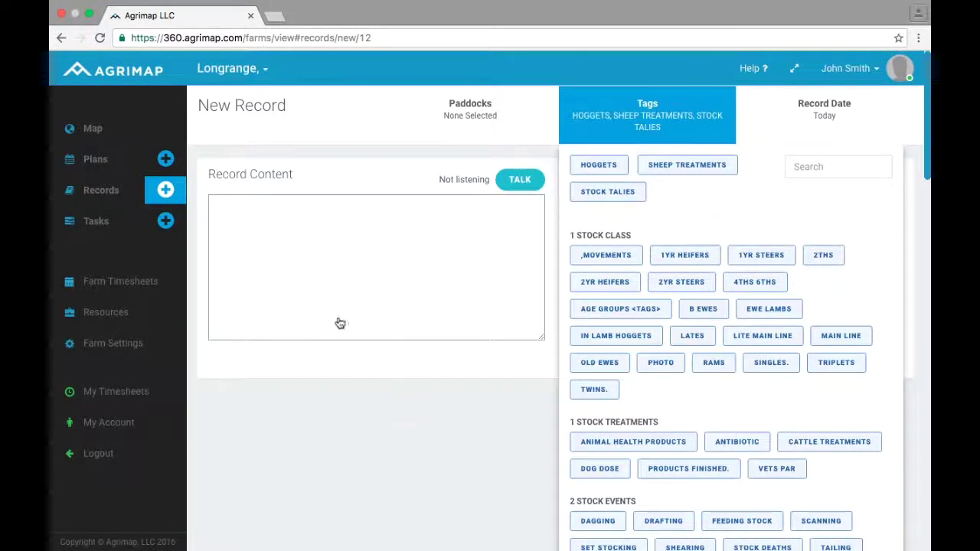
- Assign the Darwins paddock to the new record using the paddock map
left_click(441, 115)
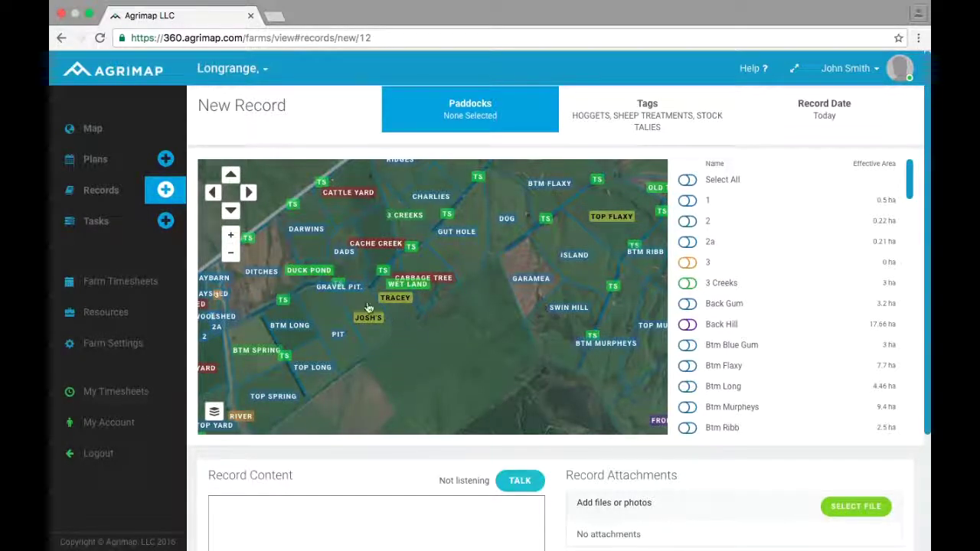
left_click(314, 238)
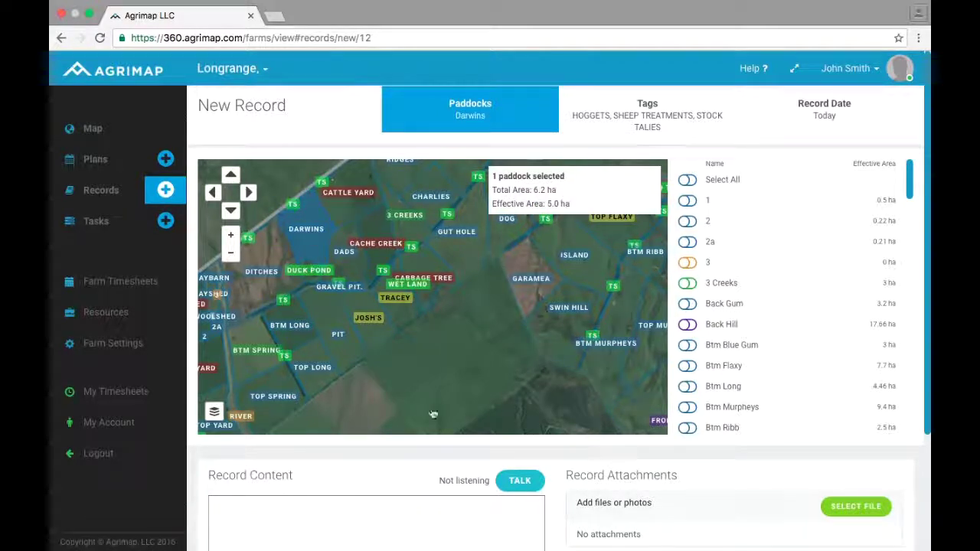
scroll(427, 478, "down", 1)
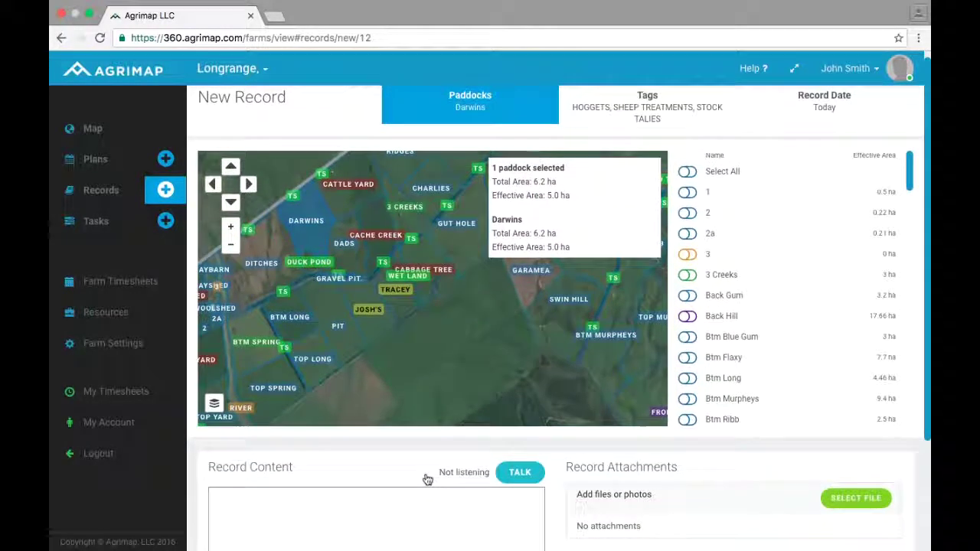
scroll(428, 480, "down", 3)
- Enter the record content "brought in the hoggets and gave them a 5in1 1ml."
left_click(242, 387)
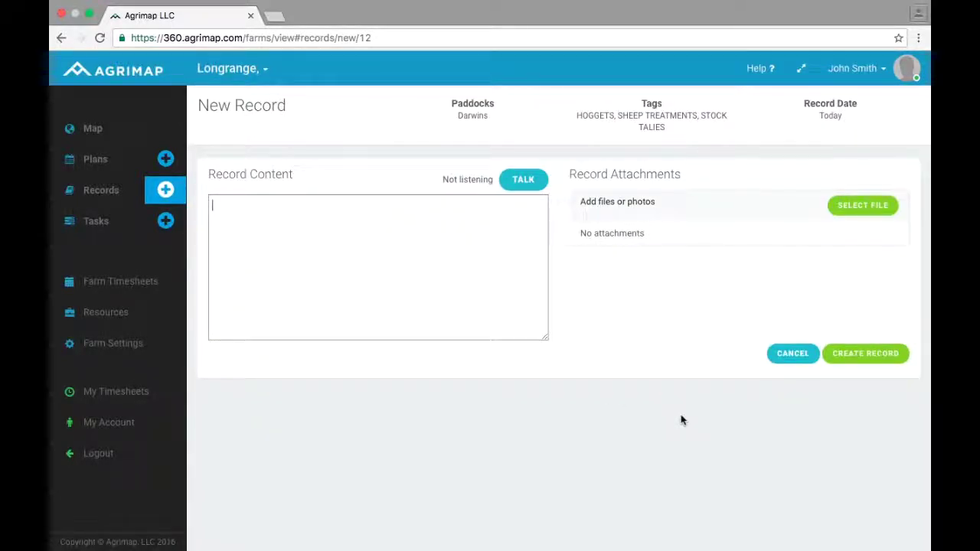
type("rought in the hogg")
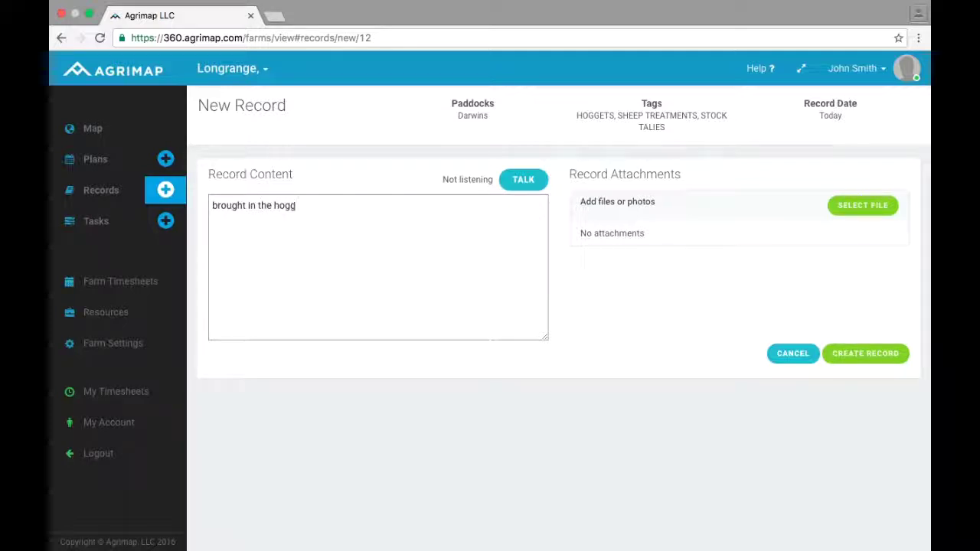
type("et")
type("s and gave them a 5")
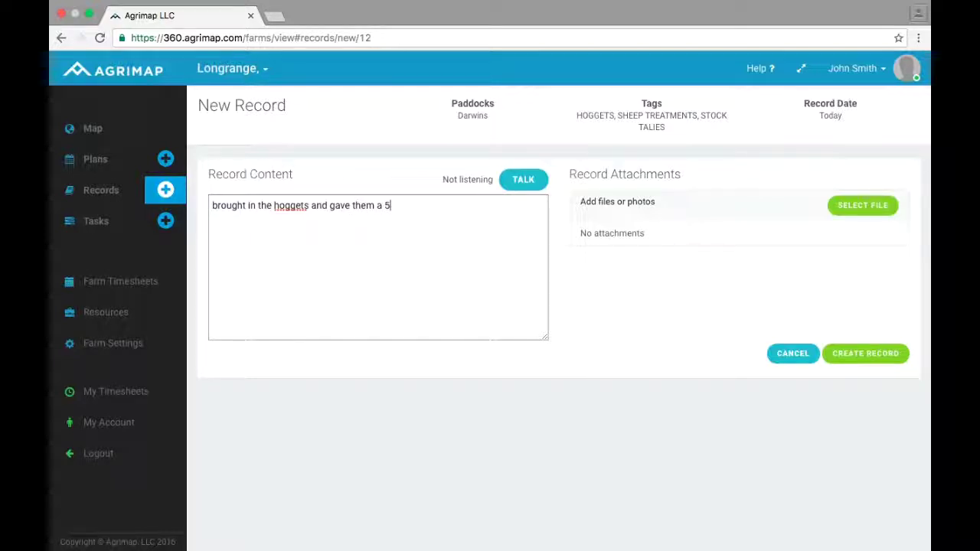
type("ml")
type(" 1ml")
type(".")
- Attach the photo 5 in 1.jpg from the Desktop folder to the record
left_click(859, 207)
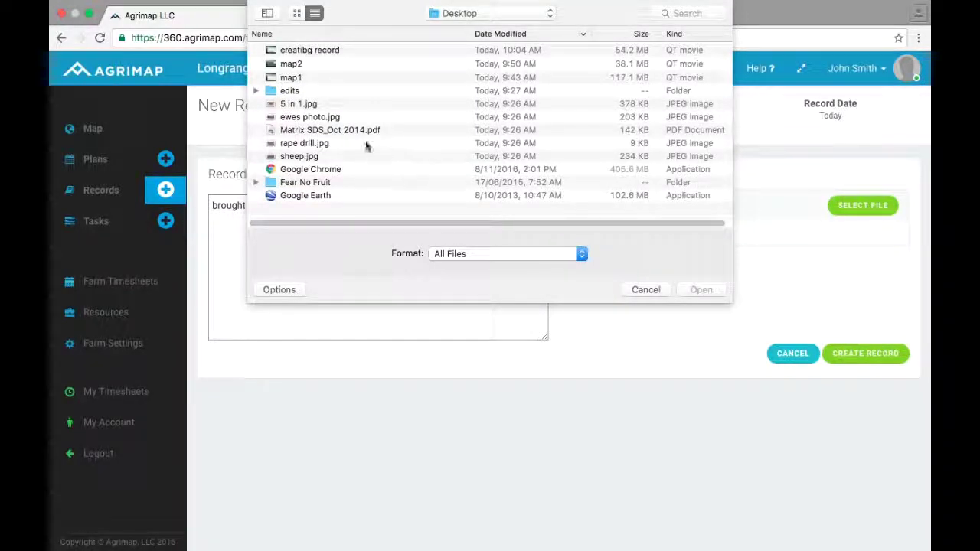
left_click(310, 106)
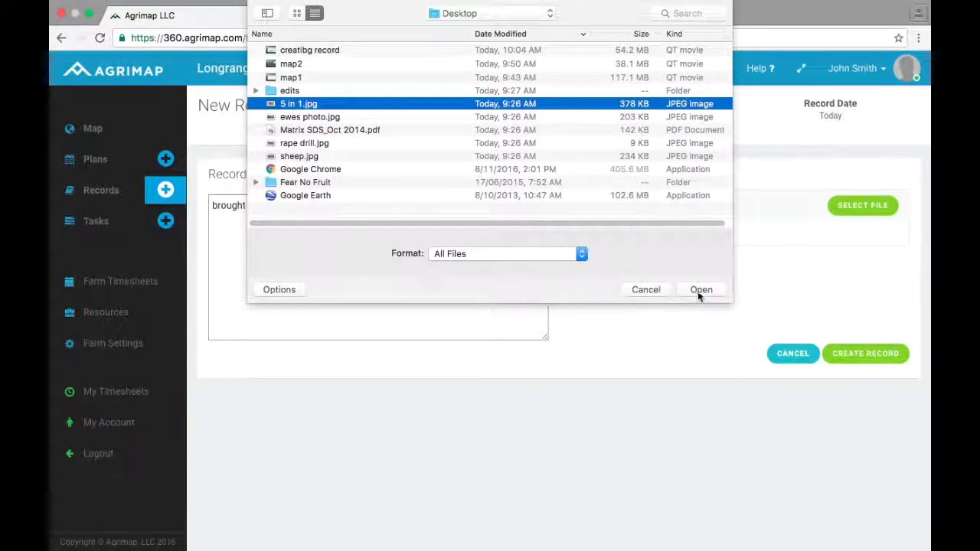
left_click(700, 290)
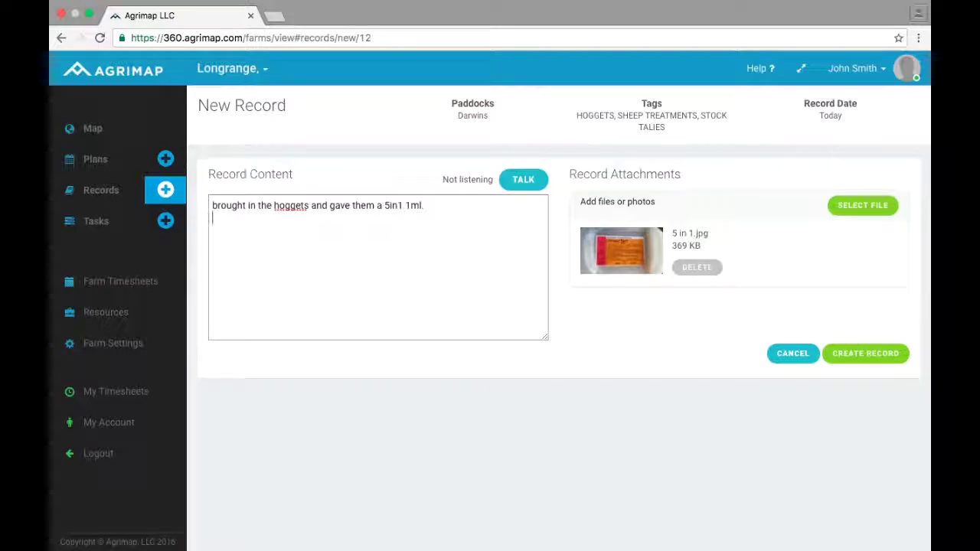
- Add 563 on a second line of the record content and create the record
type("563")
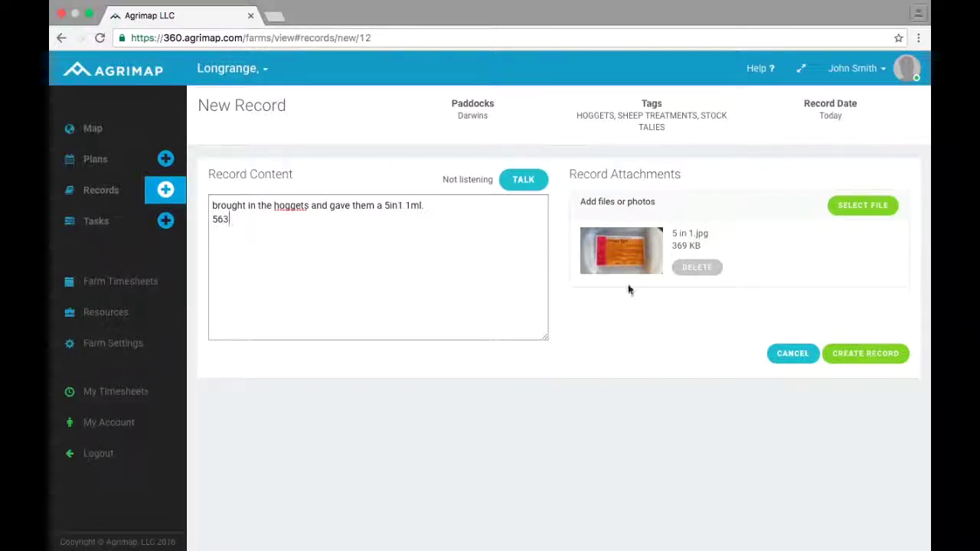
left_click(848, 354)
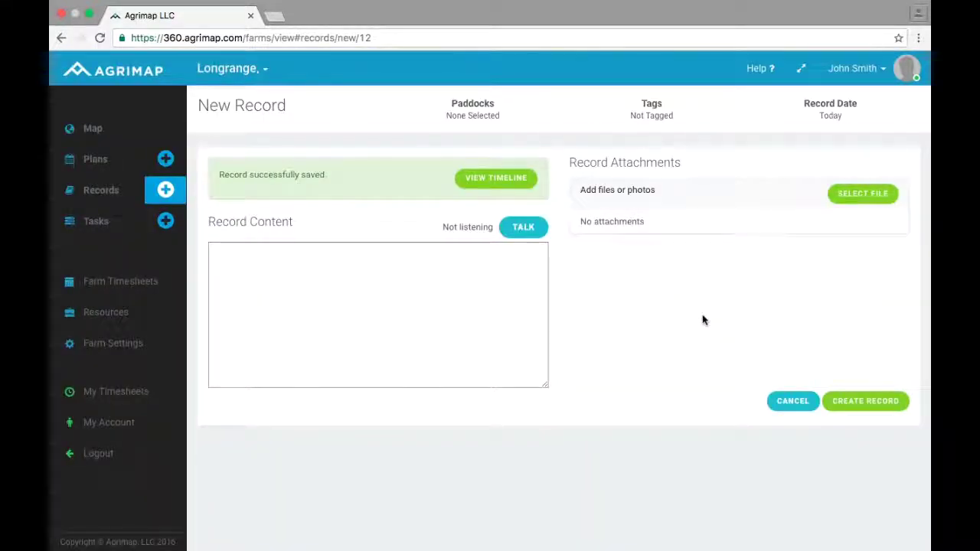
- Open the records list and filter it by the HOGGETS and SHEEP TREATMENTS tags
left_click(102, 191)
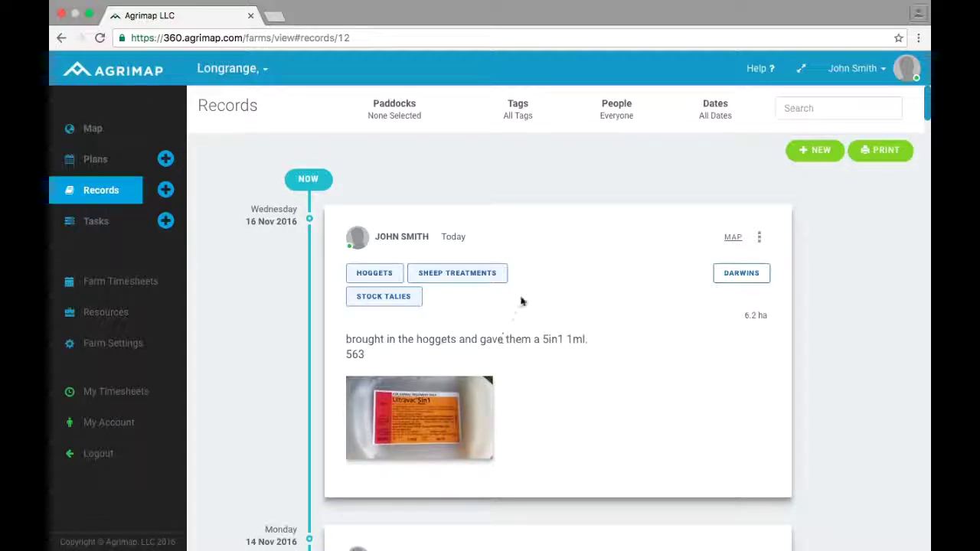
left_click(541, 118)
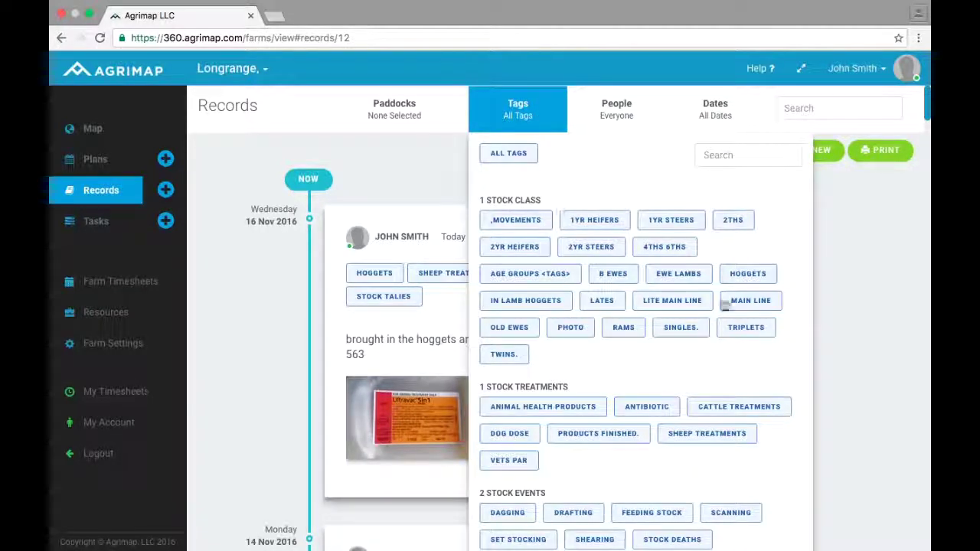
left_click(742, 279)
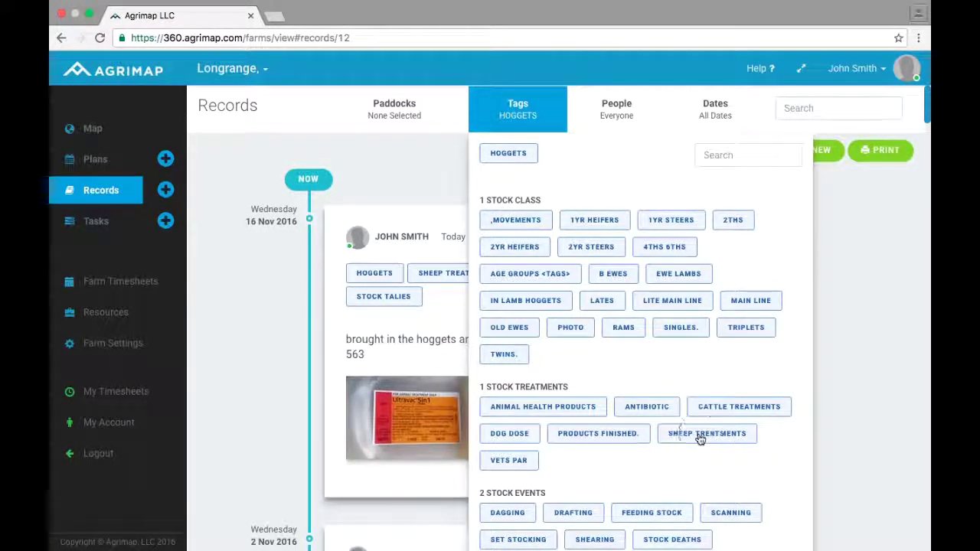
left_click(702, 433)
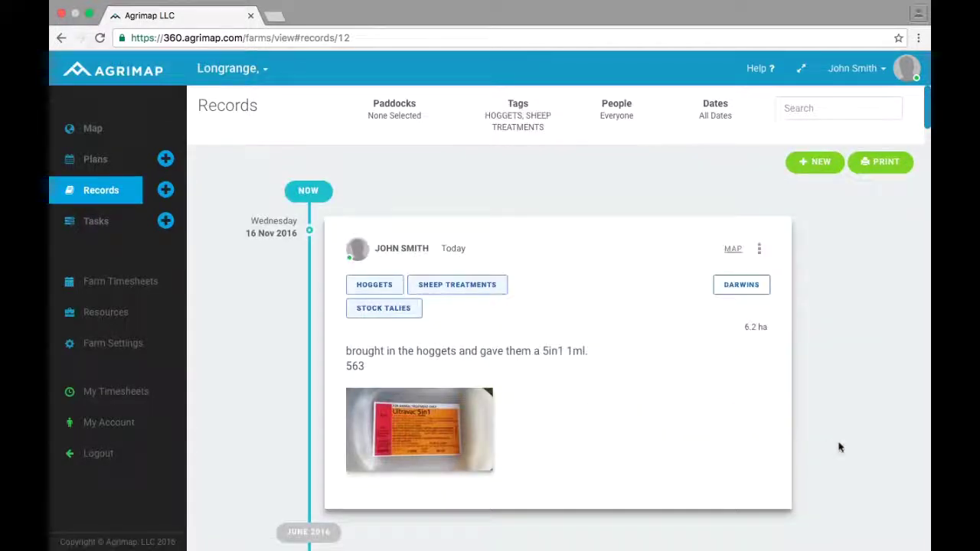
- Review the filtered hogget treatment records from 16 Nov 2016 back to March 2016, checking their notes, photos and paddocks
scroll(850, 435, "down", 3)
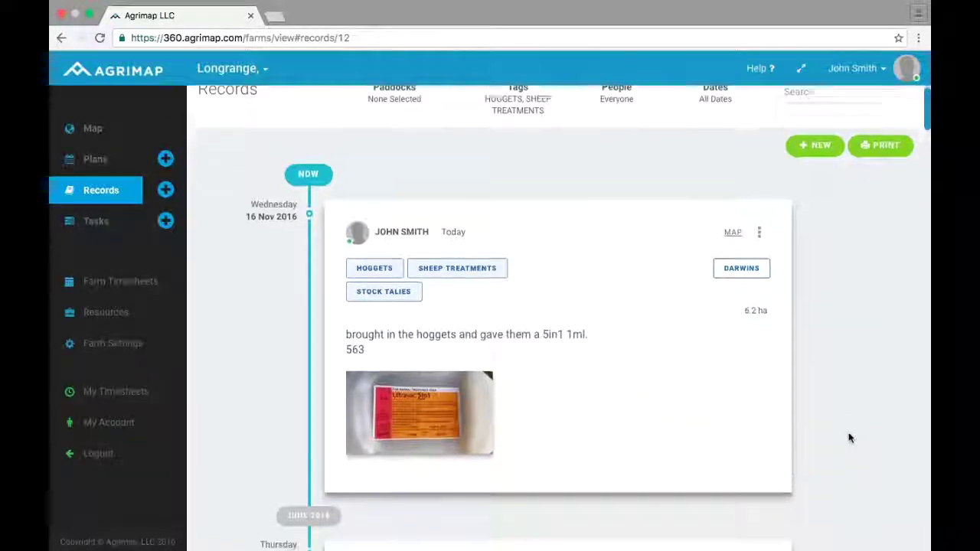
scroll(846, 437, "down", 10)
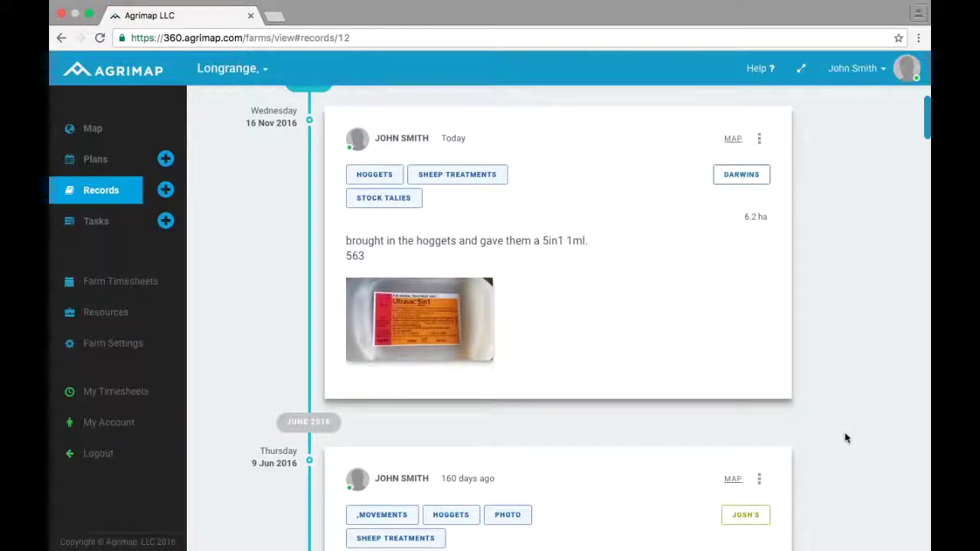
scroll(846, 437, "up", 2)
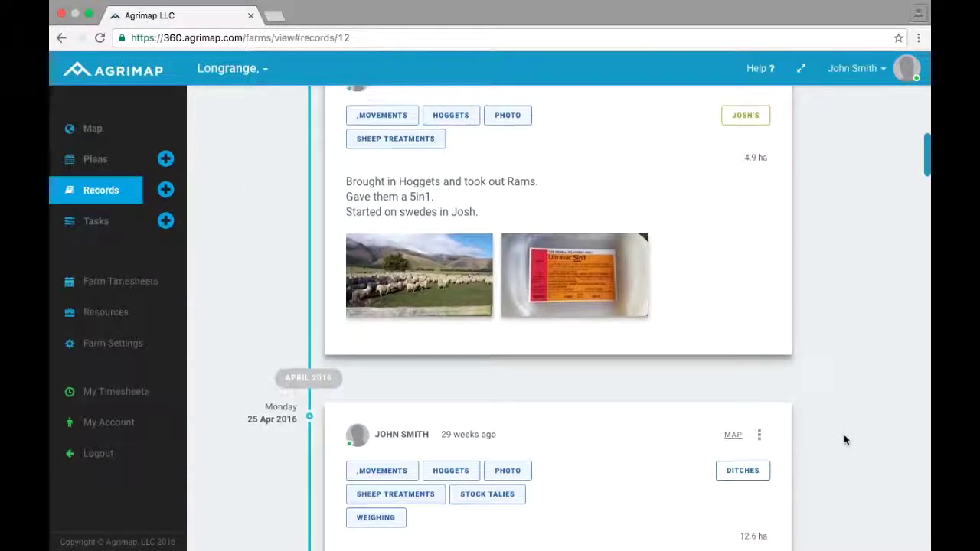
scroll(841, 441, "up", 1)
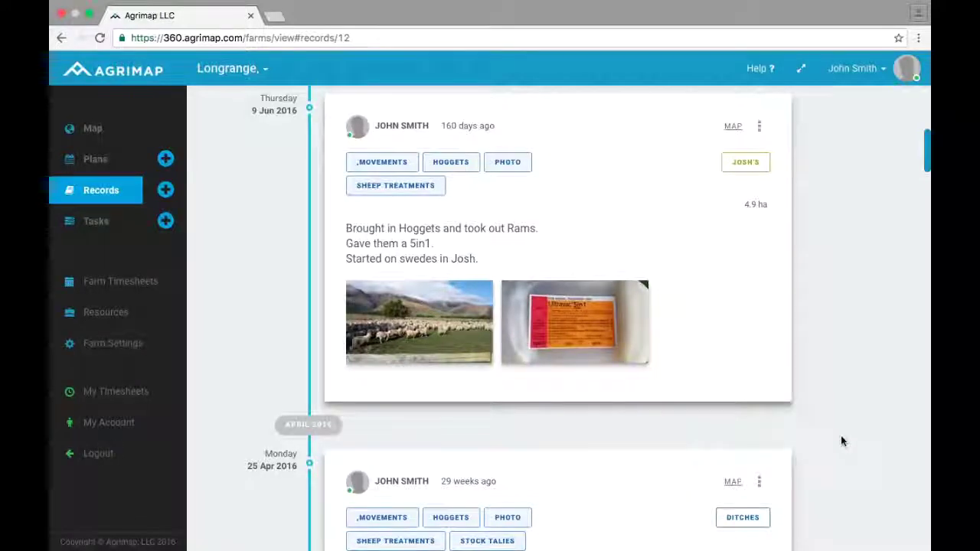
scroll(841, 441, "down", 4)
scroll(841, 442, "down", 2)
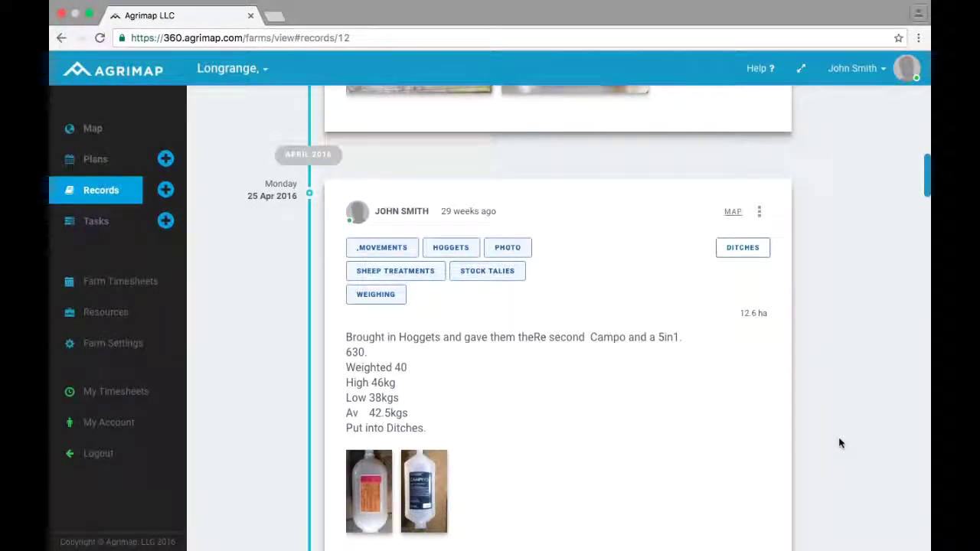
scroll(839, 442, "down", 10)
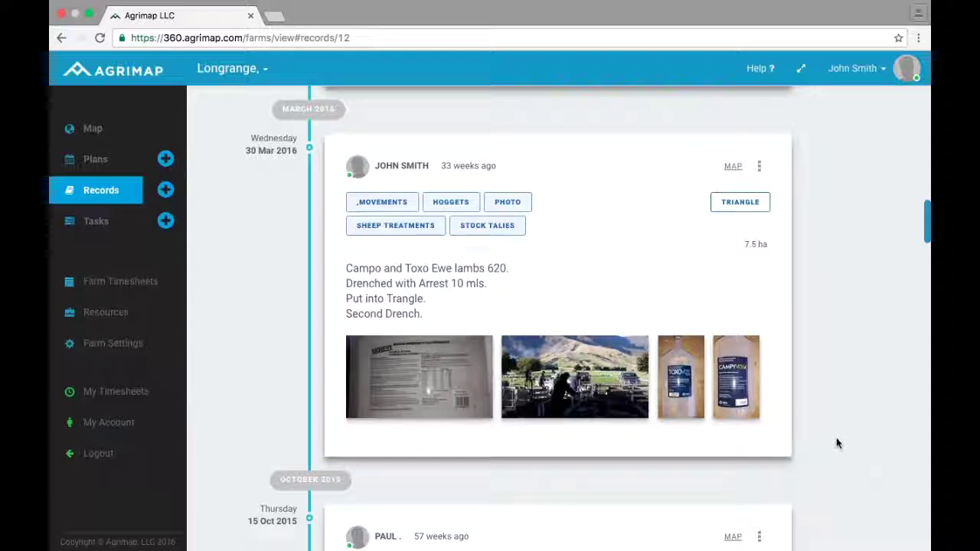
scroll(837, 443, "up", 10)
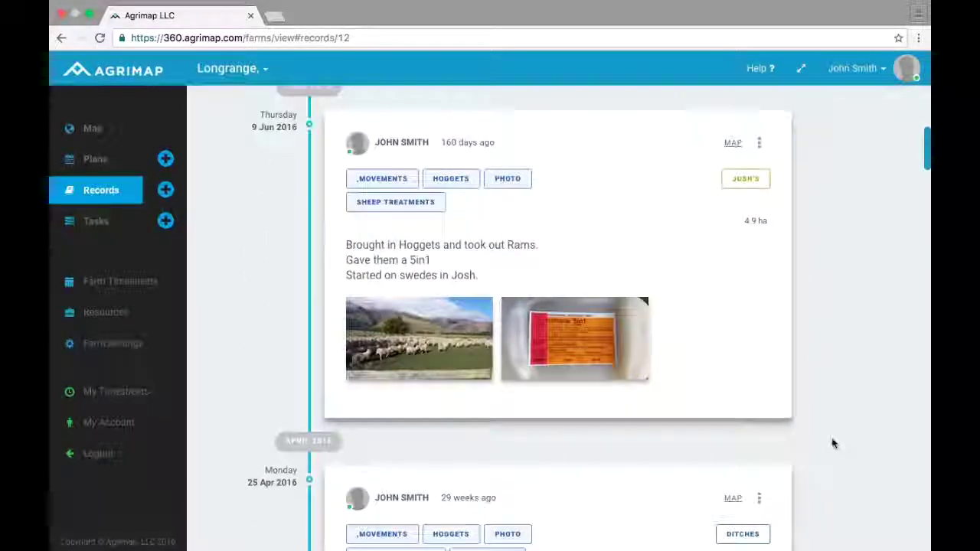
scroll(833, 443, "up", 8)
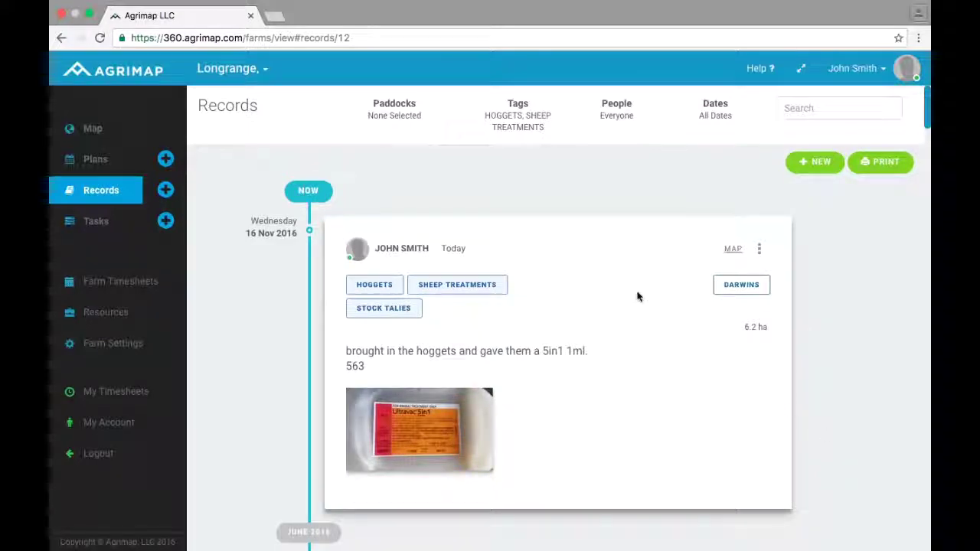